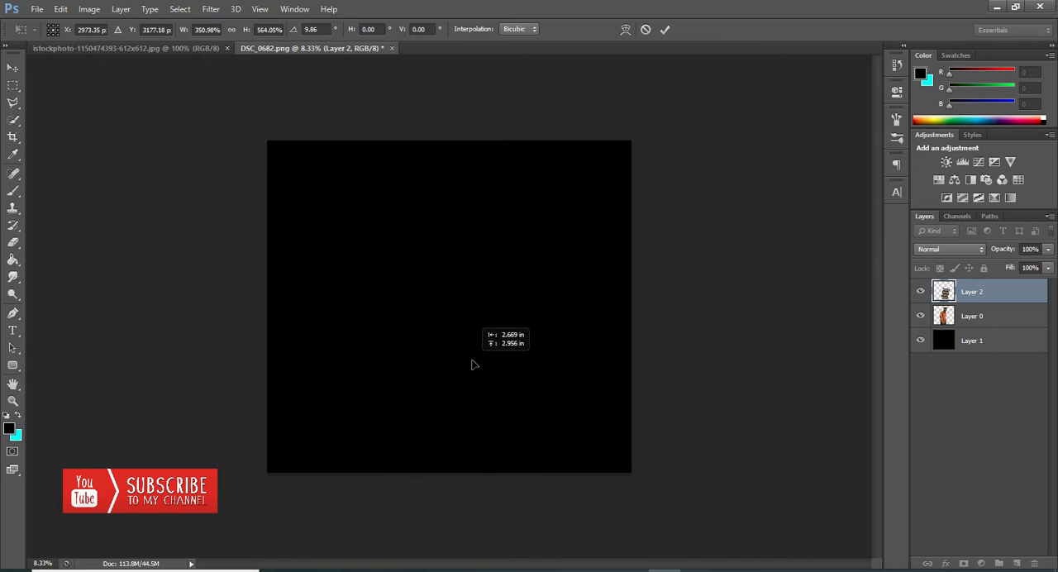
Step: Scale the plaid pattern layer to about 468% wide and 677% high so it covers the man's shirt, and commit the transform
left_click_drag(482, 417, 498, 451)
left_click_drag(376, 322, 363, 319)
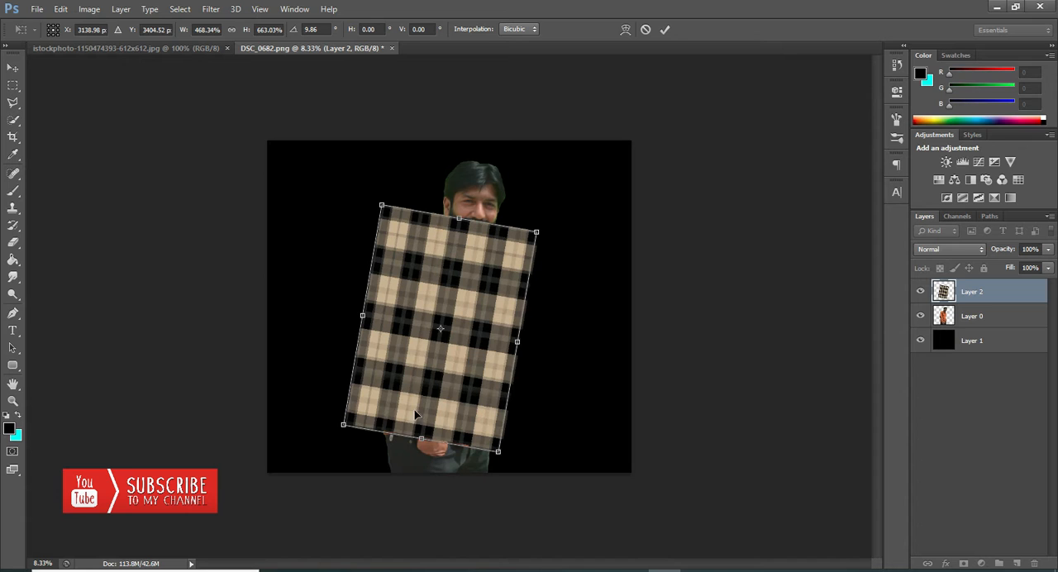
left_click_drag(421, 439, 420, 444)
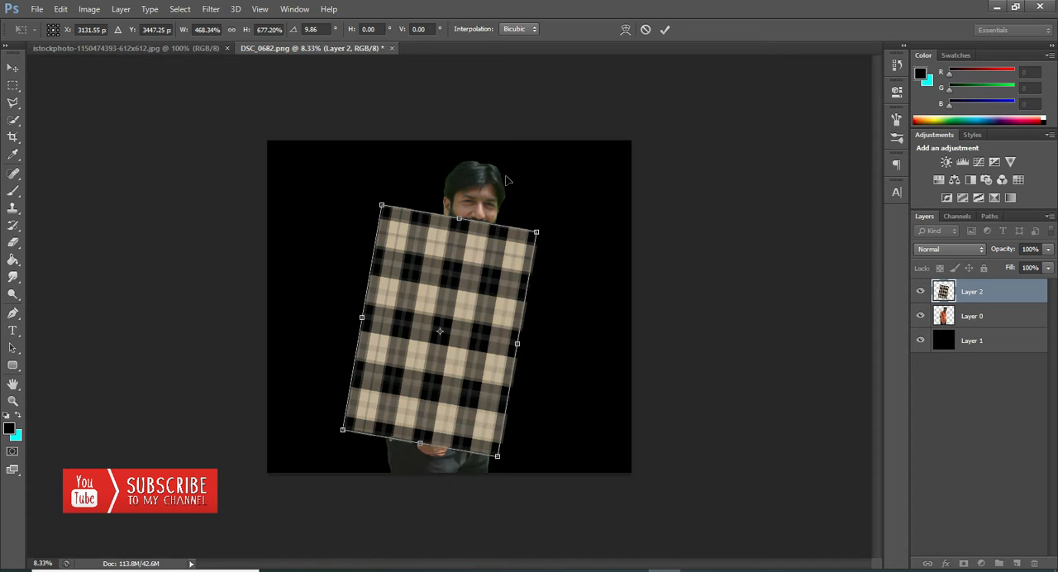
left_click(665, 30)
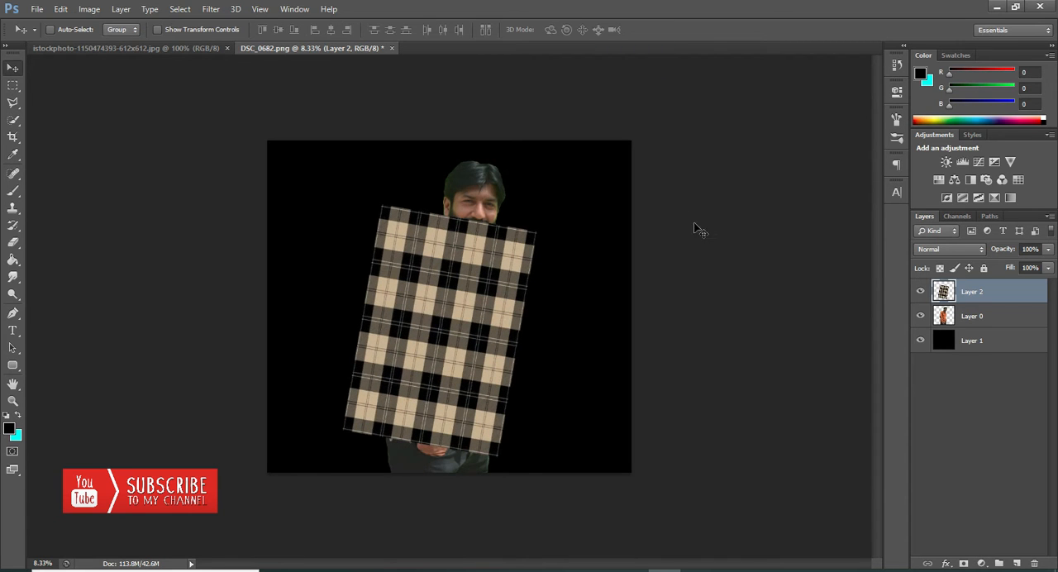
Step: Compare the Overlay, Multiply and Hard Light blend modes on the plaid layer and settle on Soft Light
left_click(948, 249)
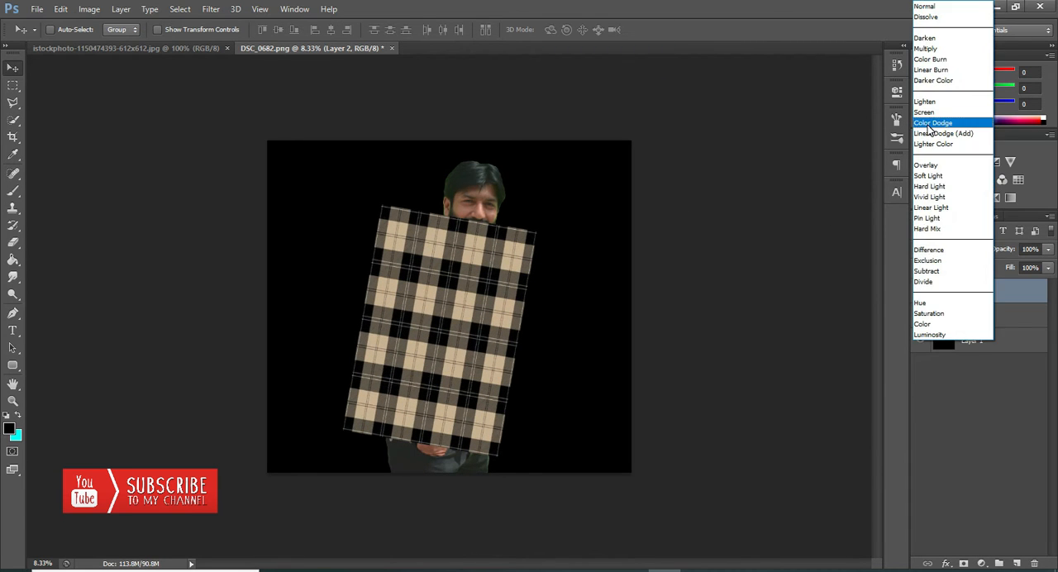
left_click(926, 165)
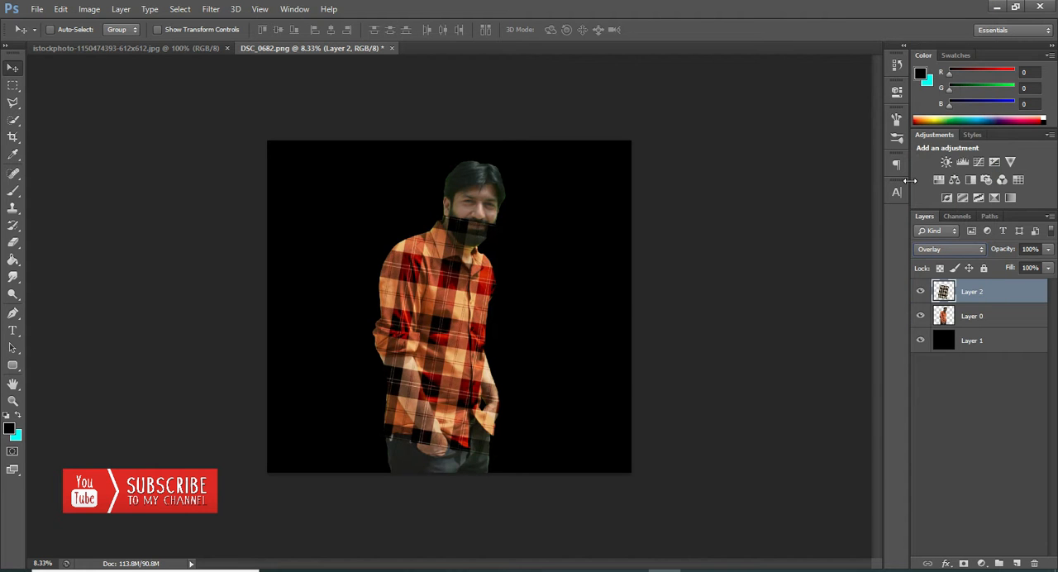
left_click(942, 250)
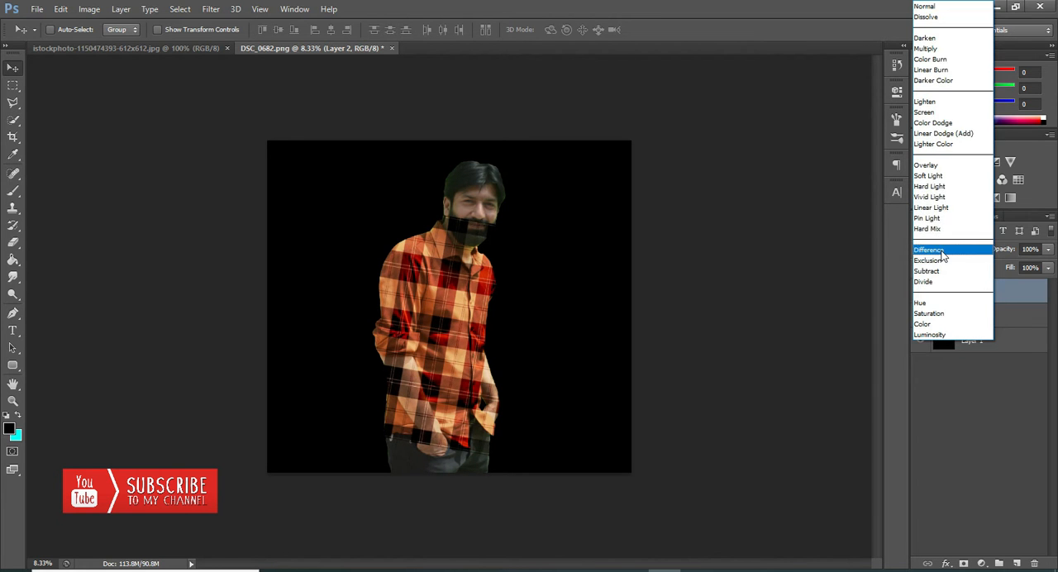
left_click(938, 196)
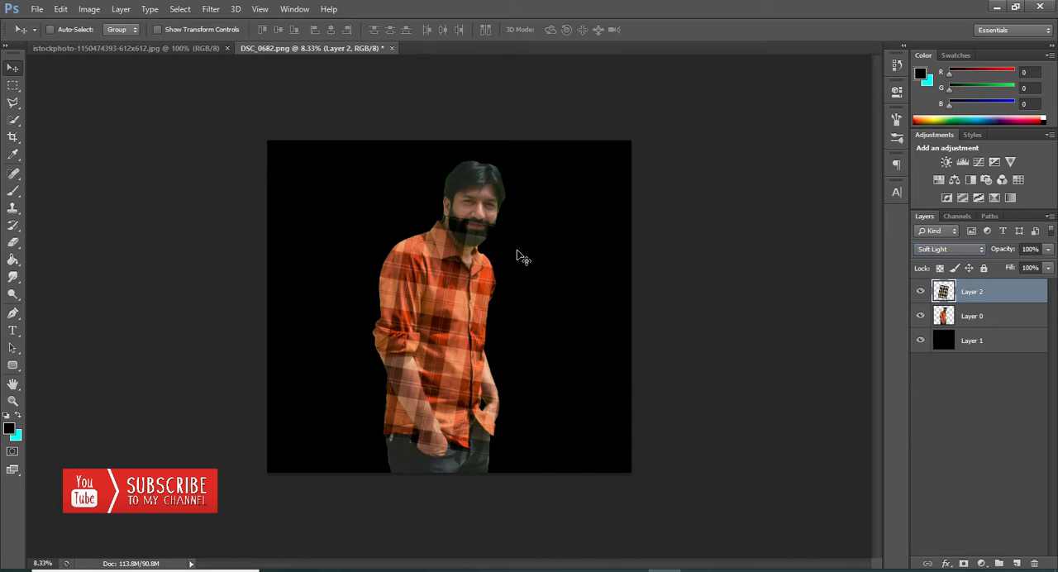
left_click(930, 249)
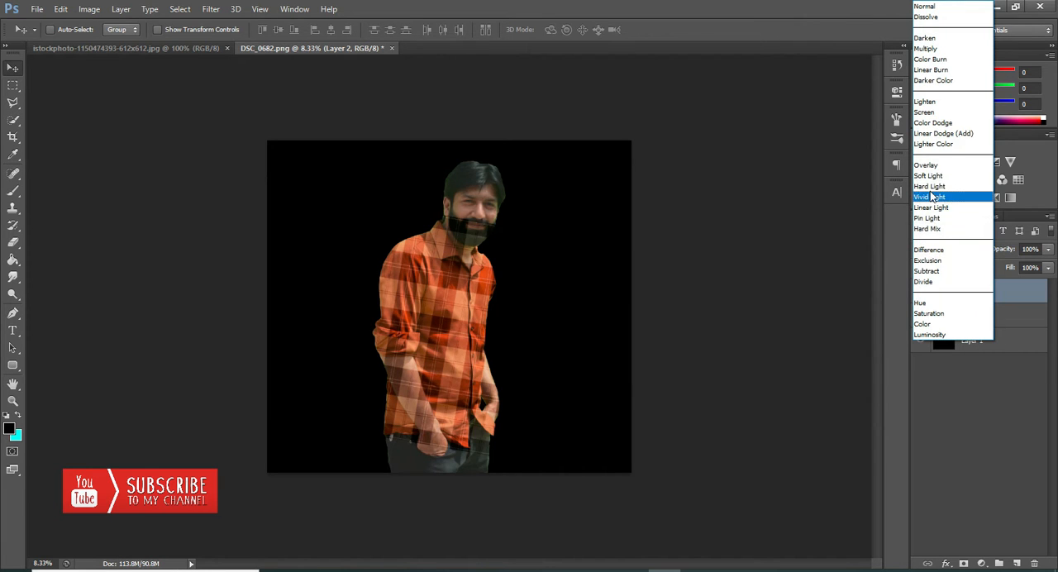
left_click(926, 48)
left_click(947, 248)
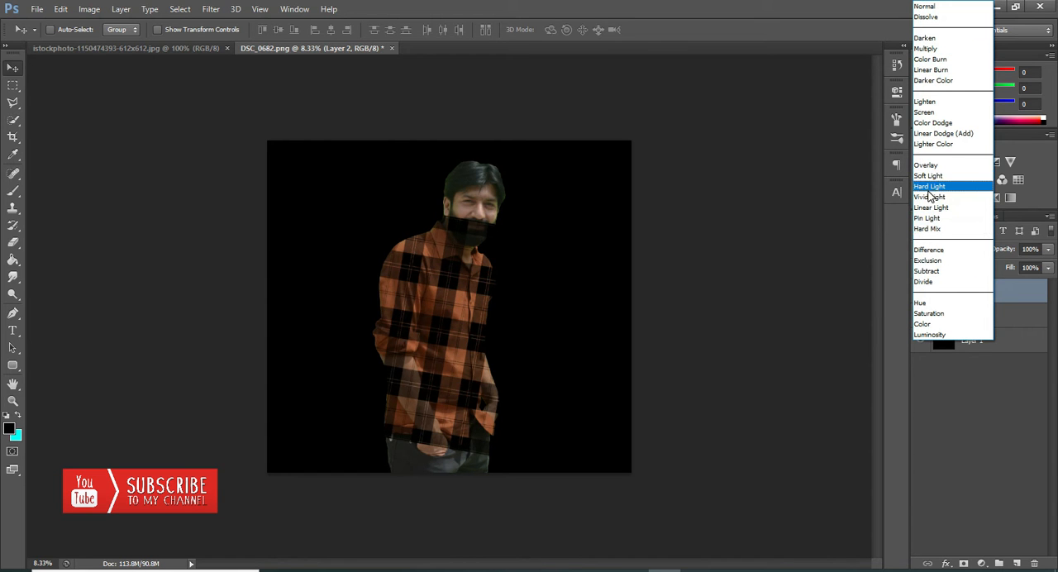
left_click(928, 186)
left_click(939, 252)
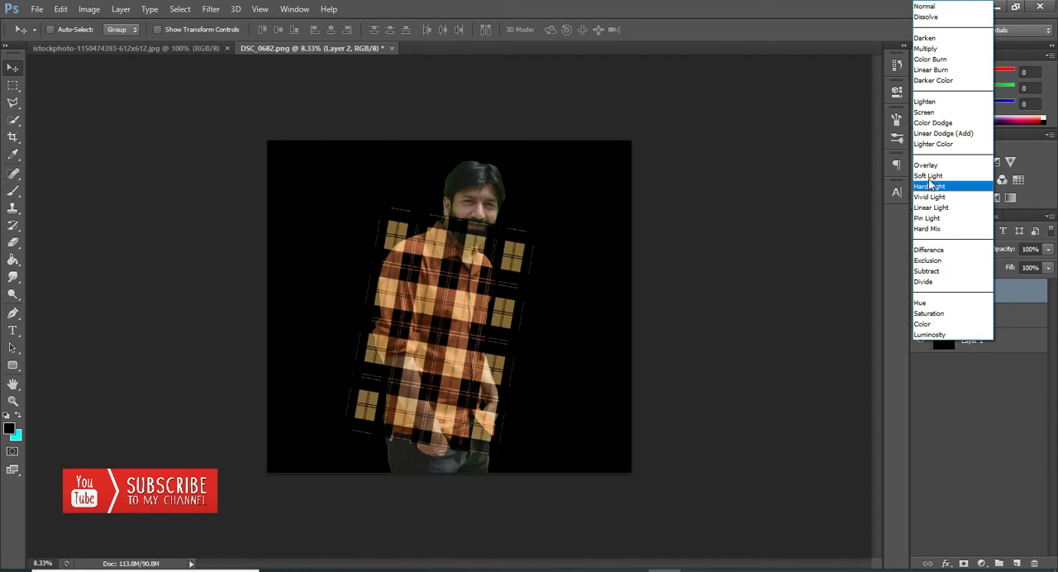
left_click(936, 179)
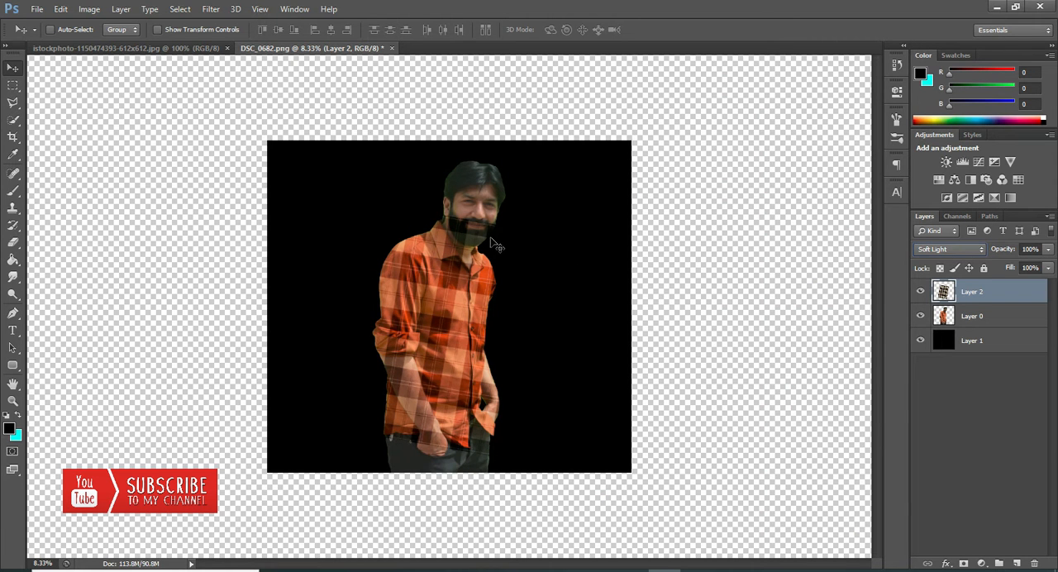
Step: Erase the plaid pattern from the man's face, beard and neck with the Eraser Tool at 175 px
left_click(12, 401)
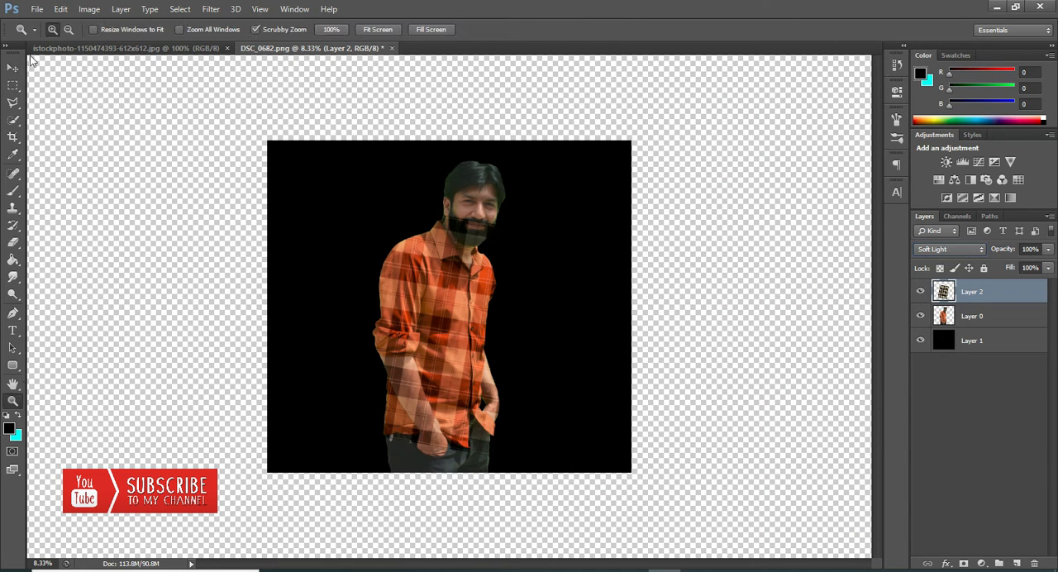
left_click(461, 250)
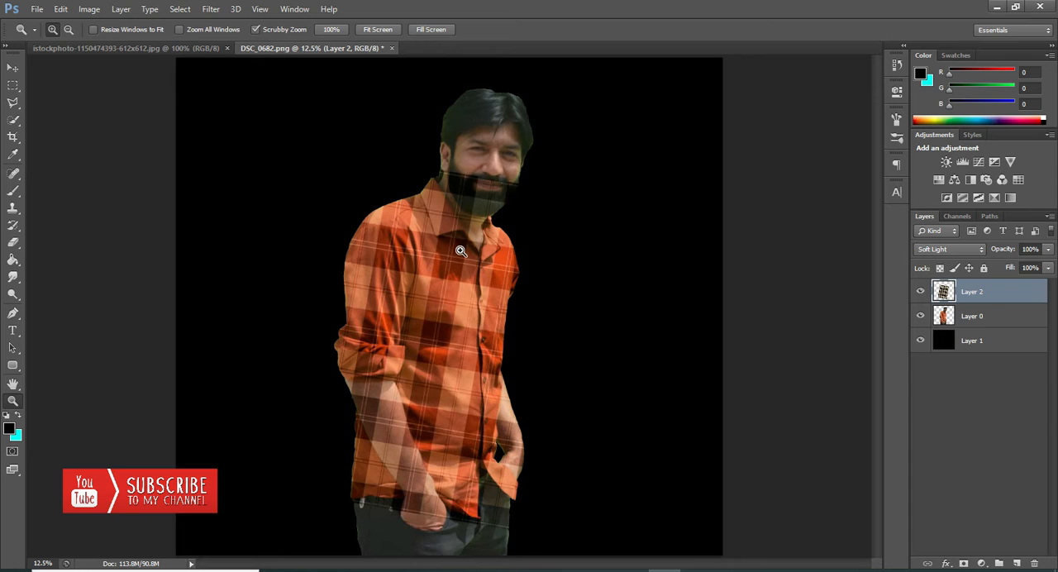
left_click(12, 243)
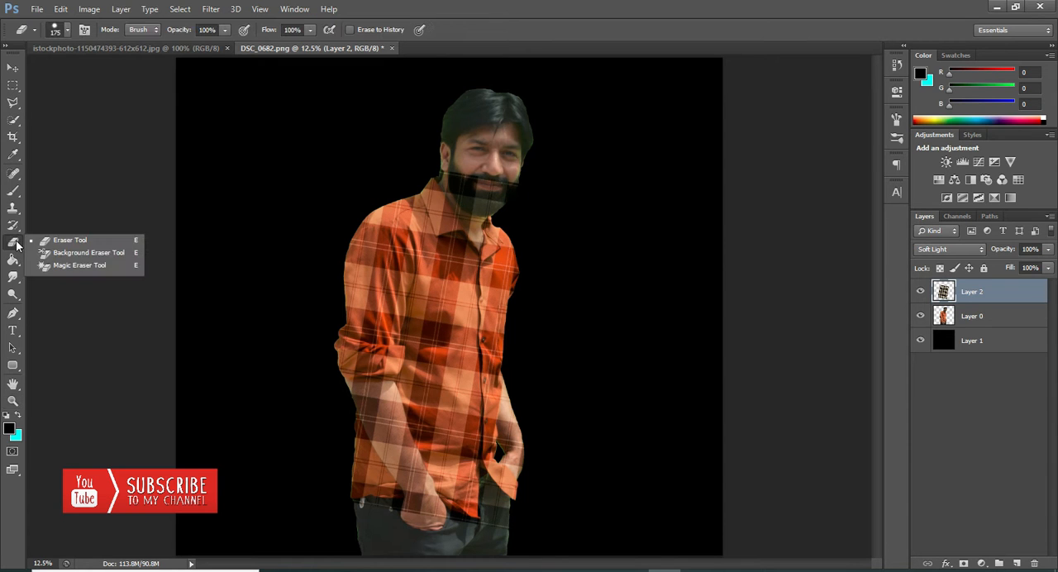
left_click(47, 241)
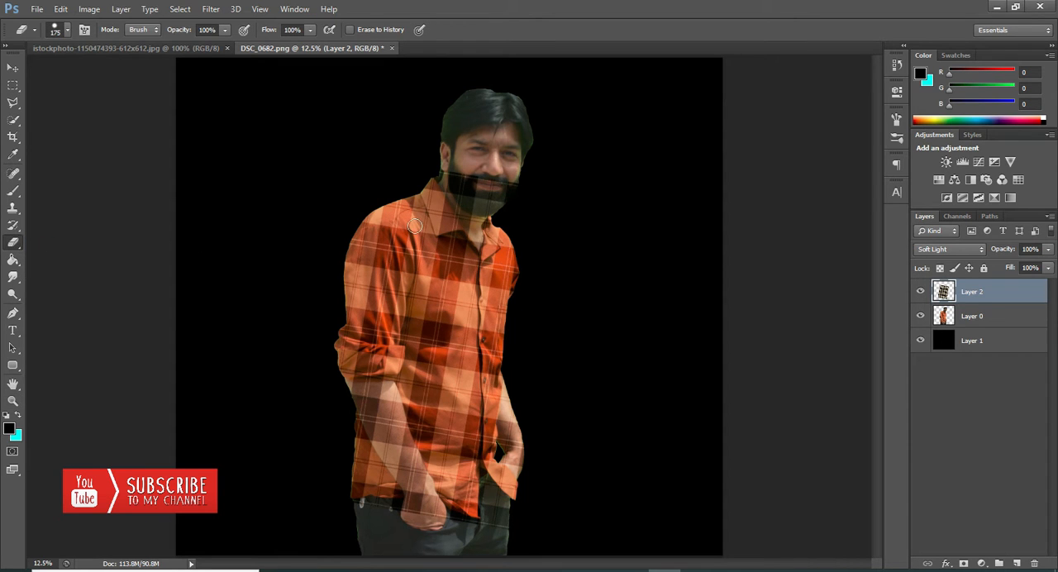
right_click(399, 235)
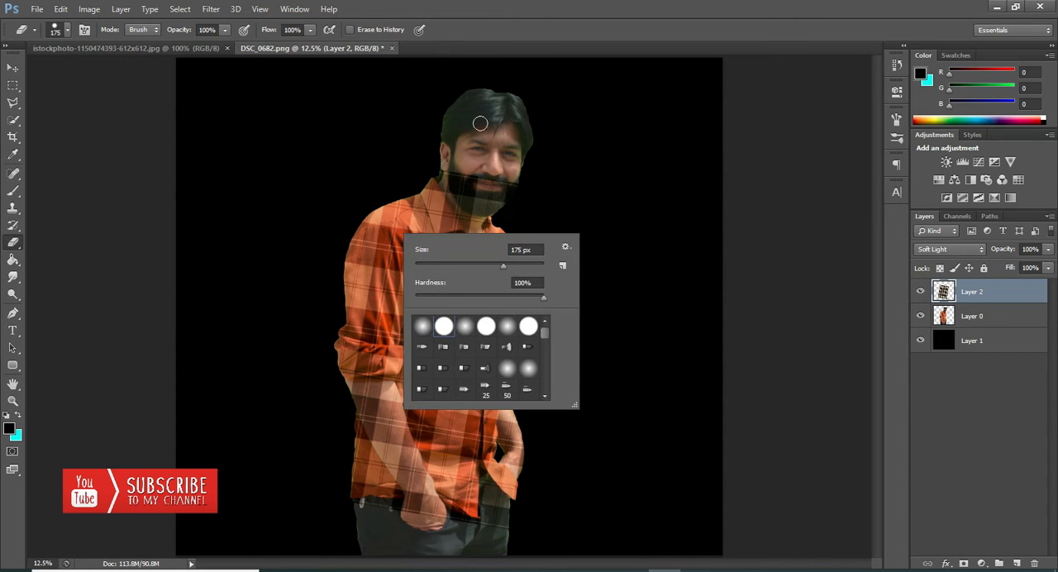
left_click(521, 6)
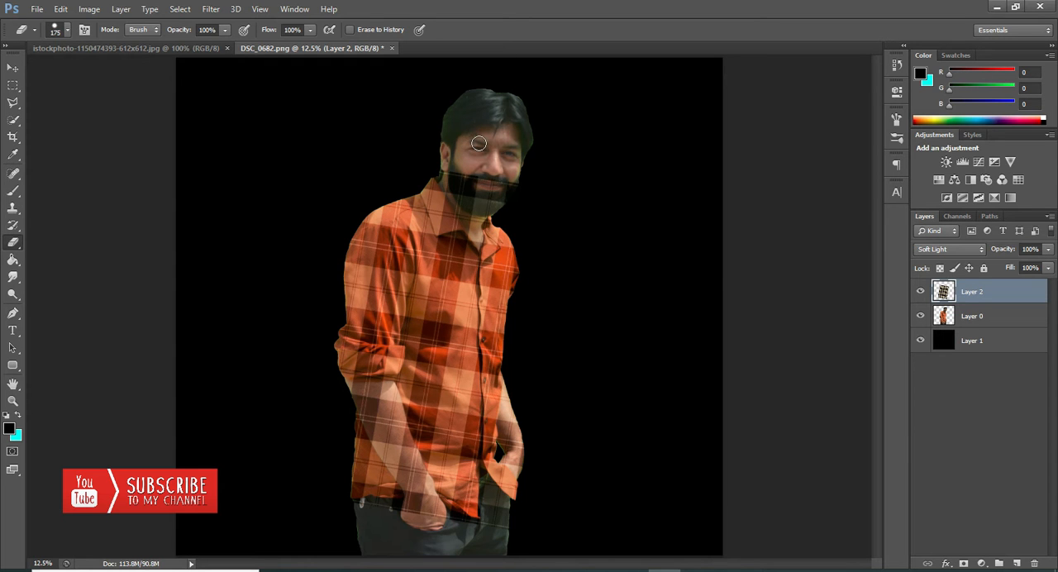
mouse_move(441, 166)
left_mouse_down()
mouse_move(479, 241)
mouse_move(485, 211)
mouse_move(523, 187)
mouse_move(457, 175)
mouse_move(512, 191)
mouse_move(448, 186)
mouse_move(501, 205)
mouse_move(467, 211)
mouse_move(489, 210)
mouse_move(474, 217)
mouse_move(456, 189)
mouse_move(473, 176)
mouse_move(497, 201)
mouse_move(514, 181)
left_mouse_up()
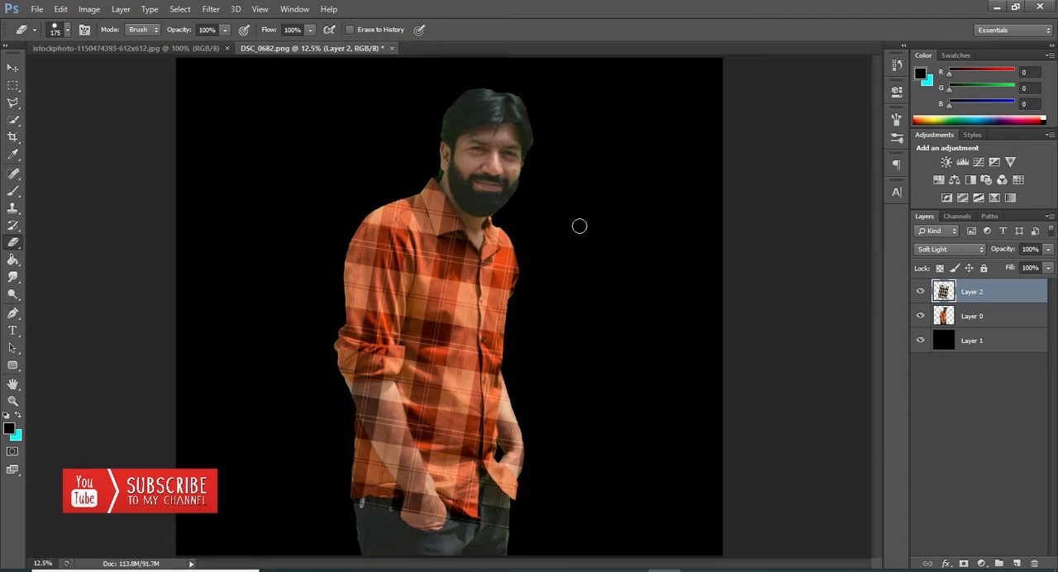
Step: Erase the plaid pattern from the trousers, hands and both forearms, leaving it only on the shirt
mouse_move(498, 541)
left_mouse_down()
mouse_move(490, 488)
mouse_move(494, 537)
mouse_move(432, 521)
mouse_move(442, 516)
mouse_move(386, 389)
mouse_move(366, 386)
mouse_move(355, 386)
mouse_move(421, 518)
mouse_move(372, 393)
mouse_move(394, 442)
mouse_move(385, 396)
mouse_move(427, 515)
mouse_move(413, 503)
mouse_move(342, 510)
left_mouse_up()
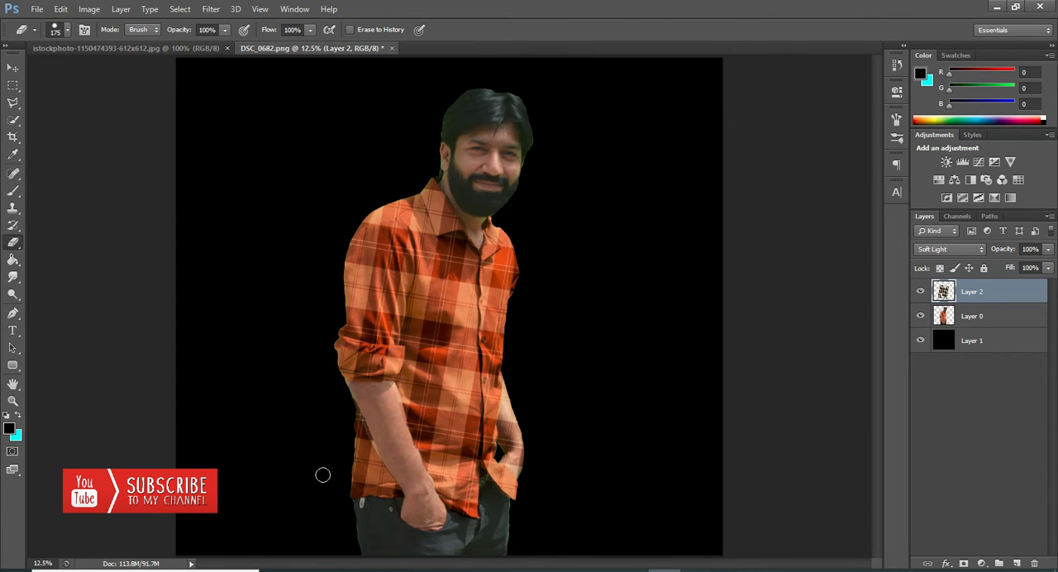
left_click_drag(359, 390, 381, 437)
mouse_move(516, 411)
left_mouse_down()
mouse_move(519, 463)
mouse_move(505, 414)
mouse_move(521, 470)
left_mouse_up()
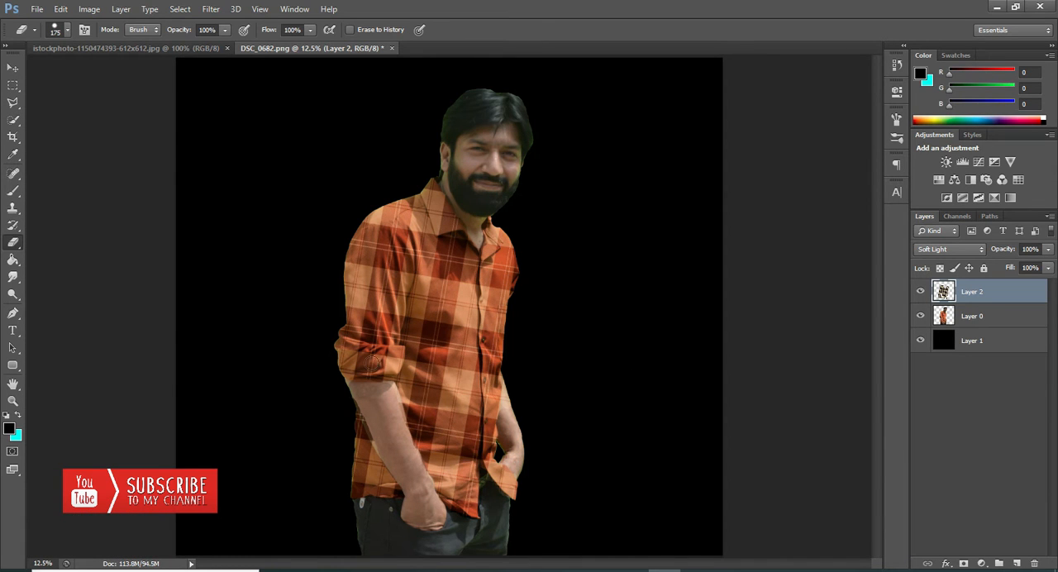
Step: Reduce the opacity of the plaid pattern layer to 81%
left_click(13, 401)
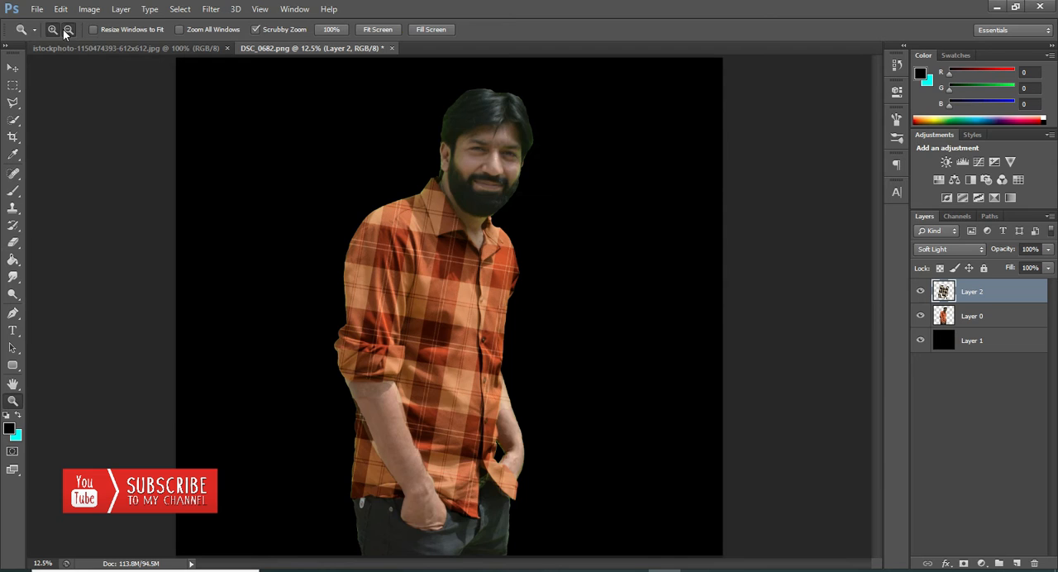
left_click(530, 225, "alt")
left_click(1048, 249)
left_click_drag(1040, 269, 956, 270)
left_click_drag(1022, 268, 1036, 274)
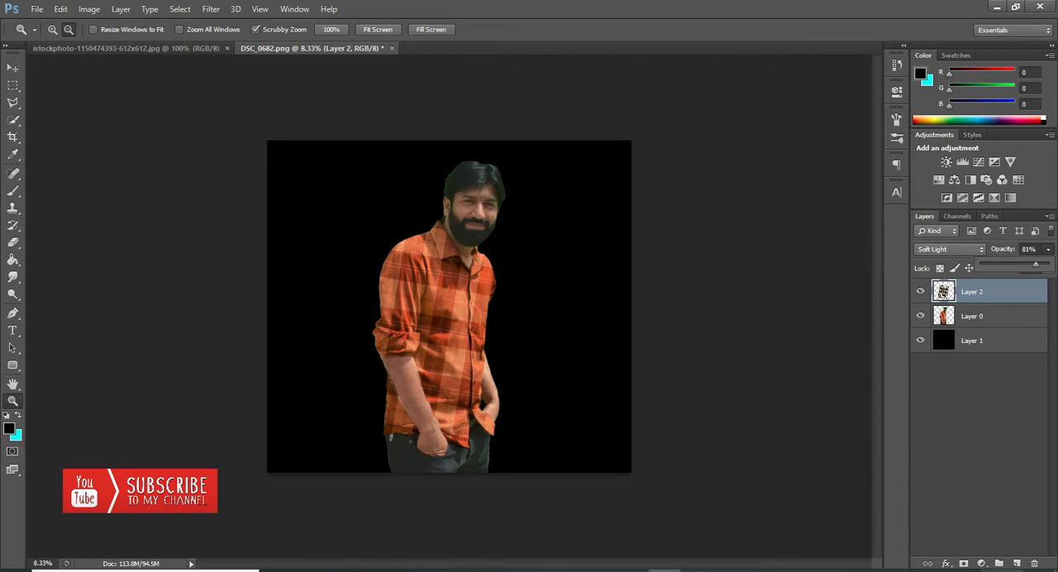
Step: Add a new layer above the plaid pattern and fill it with cyan #00fff6 using the Paint Bucket
left_click(1017, 564)
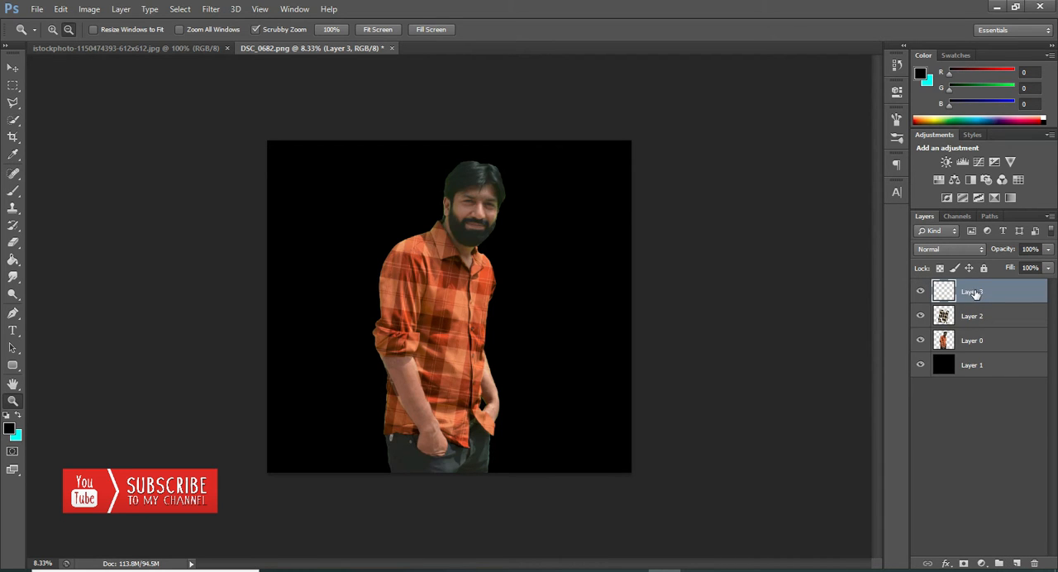
left_click(18, 417)
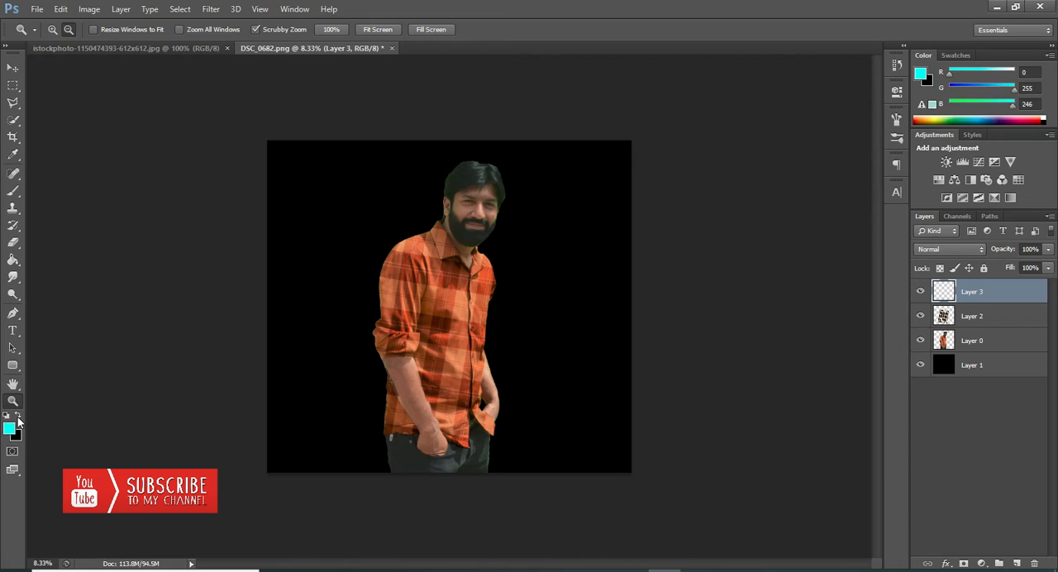
left_click(11, 428)
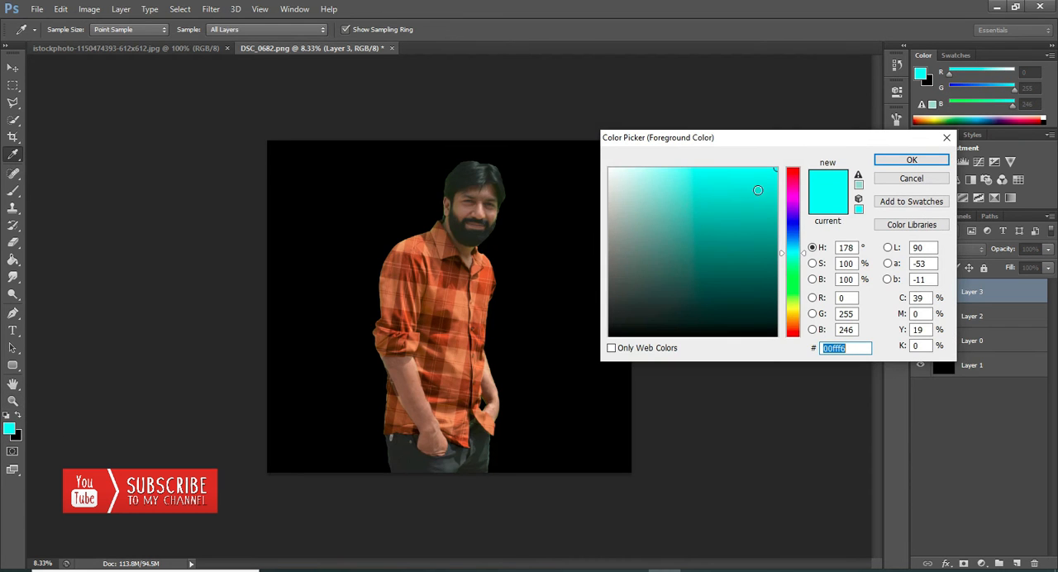
left_click(911, 159)
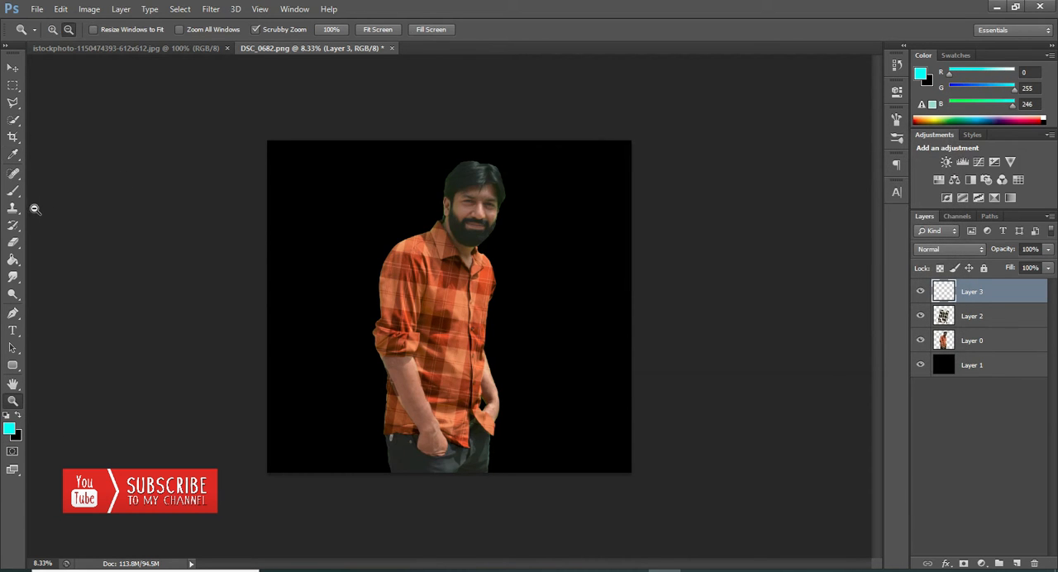
left_click(13, 260)
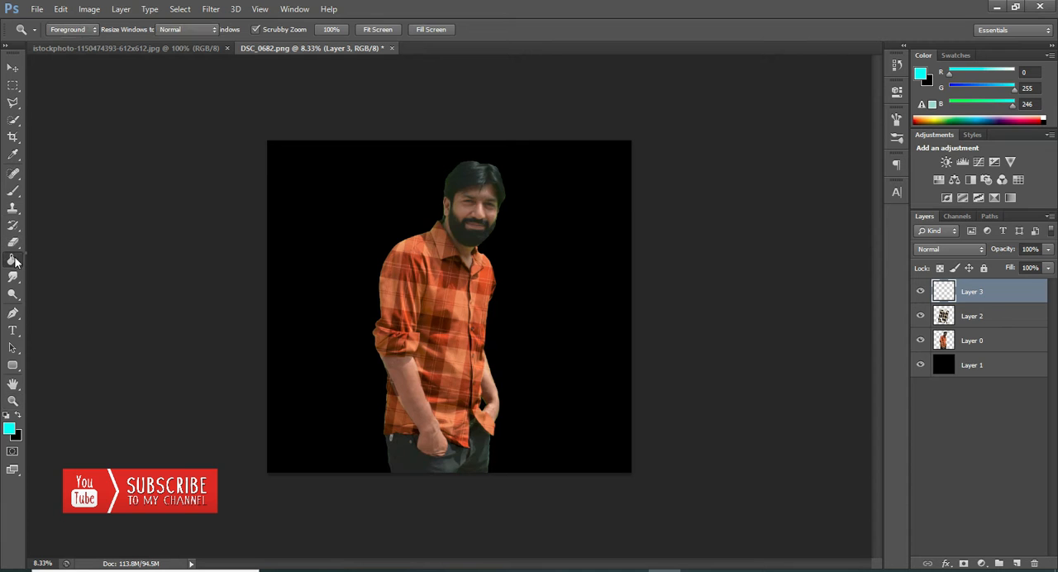
left_click(58, 270)
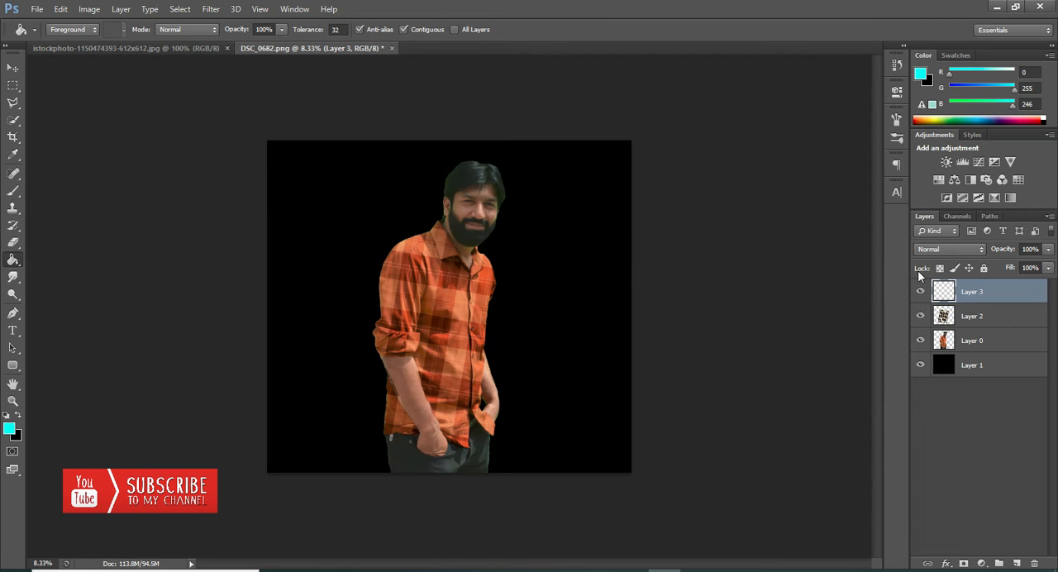
left_click(429, 251)
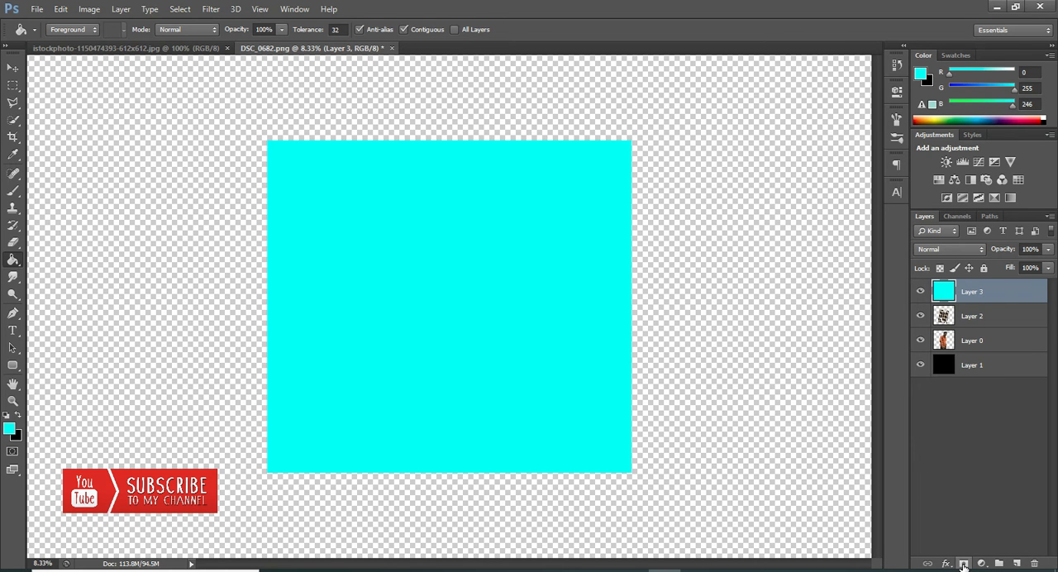
Step: Add a layer mask to the cyan layer and invert the mask to hide the fill
left_click(963, 564)
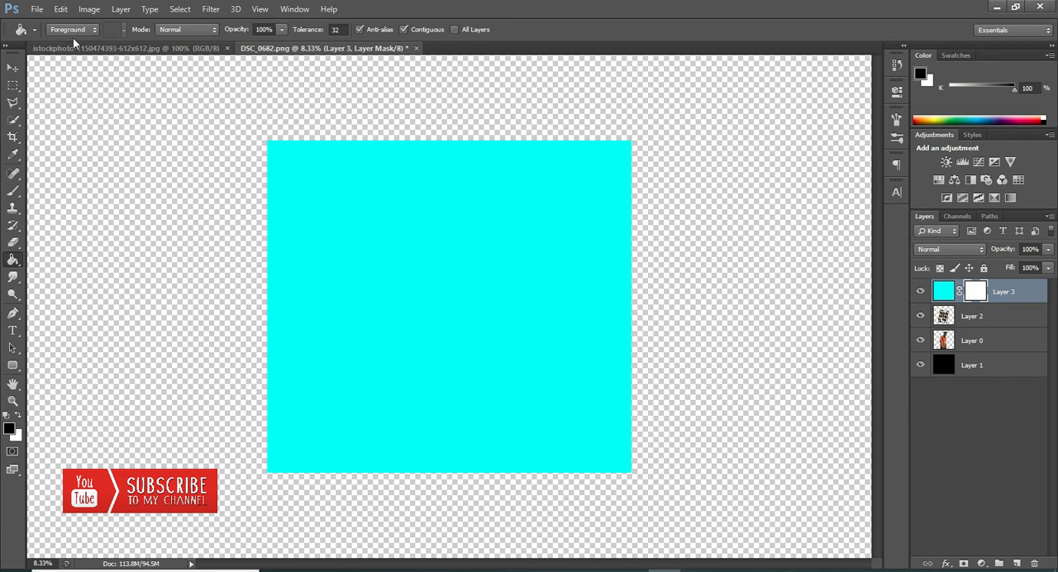
left_click(89, 9)
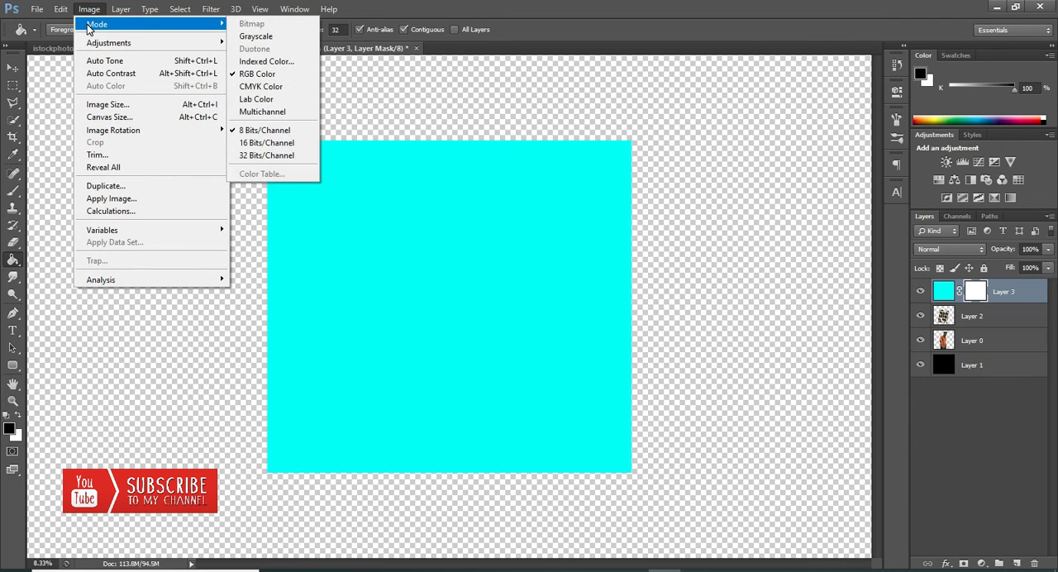
mouse_move(98, 47)
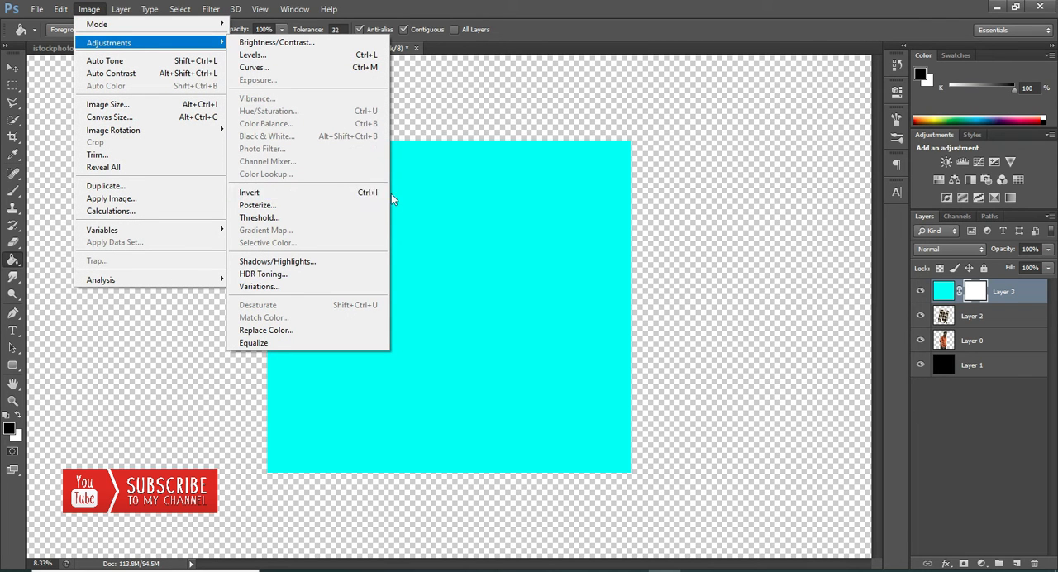
left_click(278, 194)
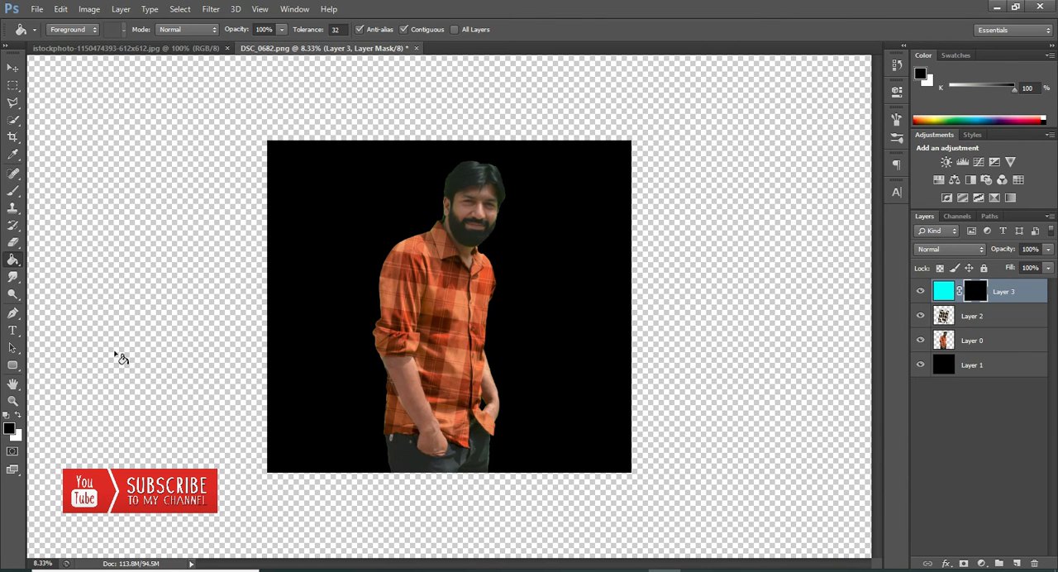
Step: Set up the Brush tool with white as the foreground color and a size of 411 px for painting on the mask
left_click(20, 415)
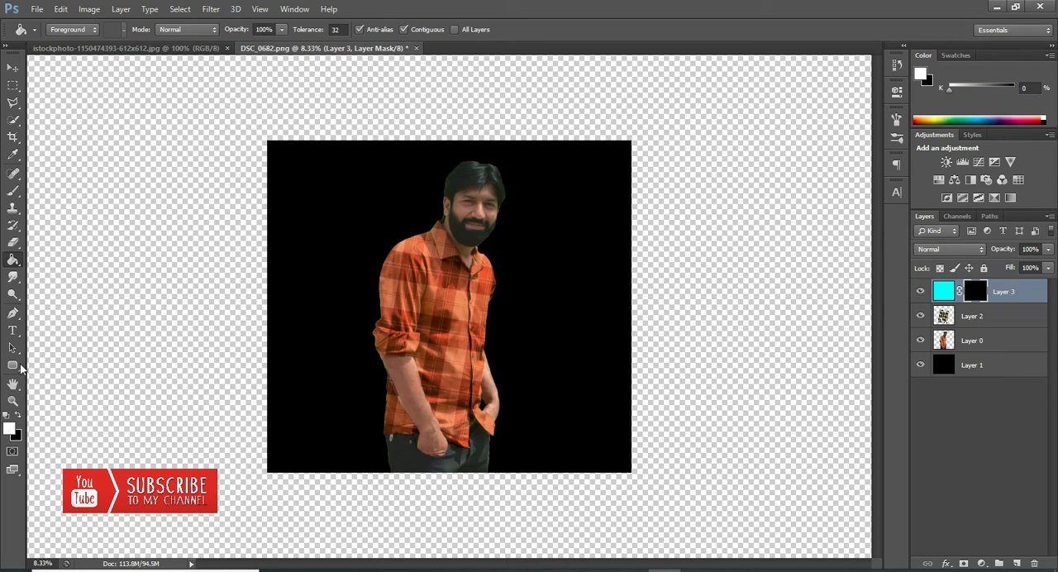
left_click(12, 195)
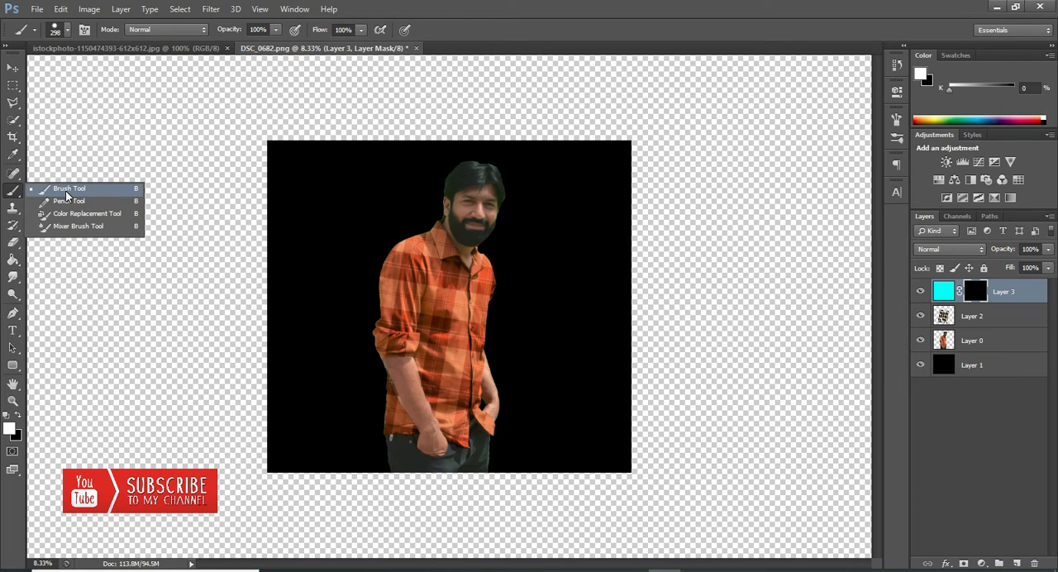
left_click(69, 189)
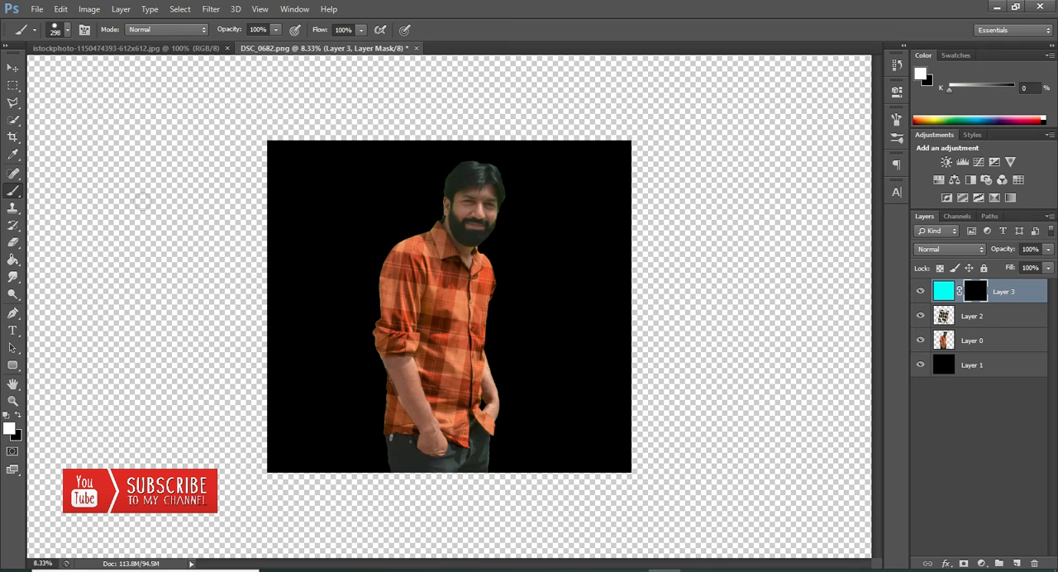
right_click(397, 235)
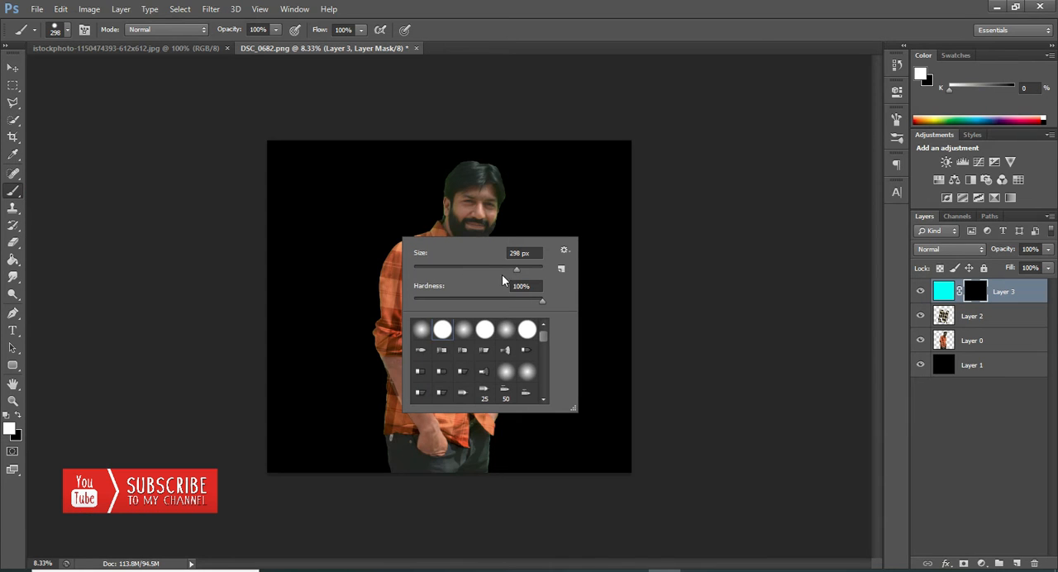
left_click(524, 270)
left_click(555, 6)
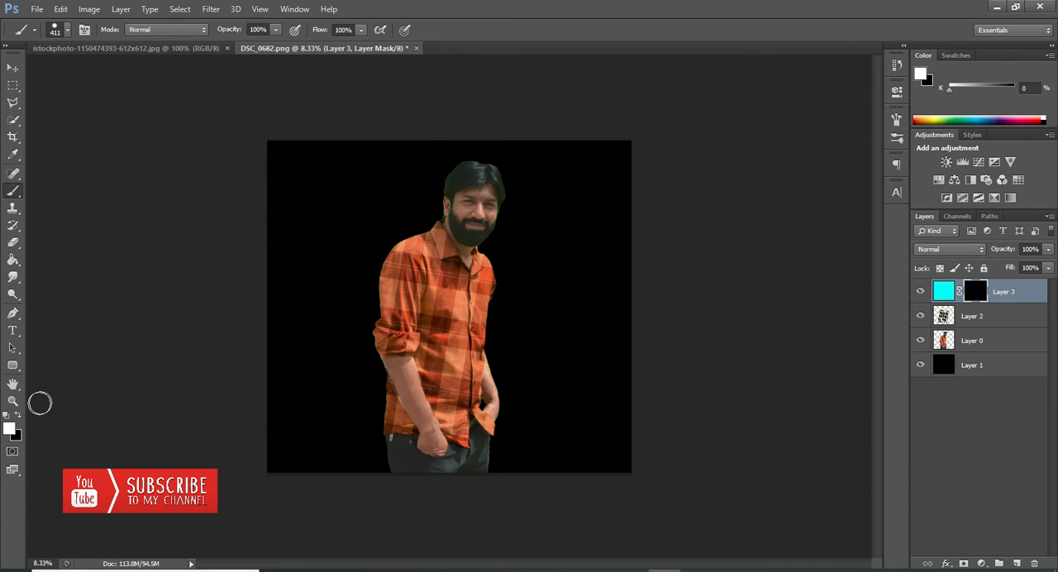
left_click(12, 402)
left_click(453, 332)
left_click(452, 332)
left_click(453, 332)
scroll(453, 332, "up", 3)
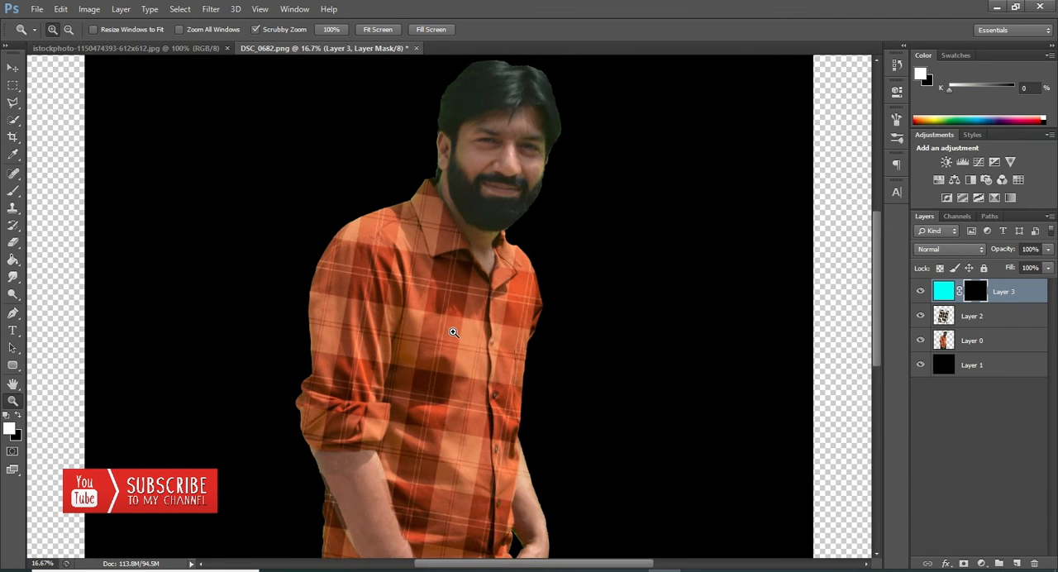
left_click(13, 191)
left_click(79, 198)
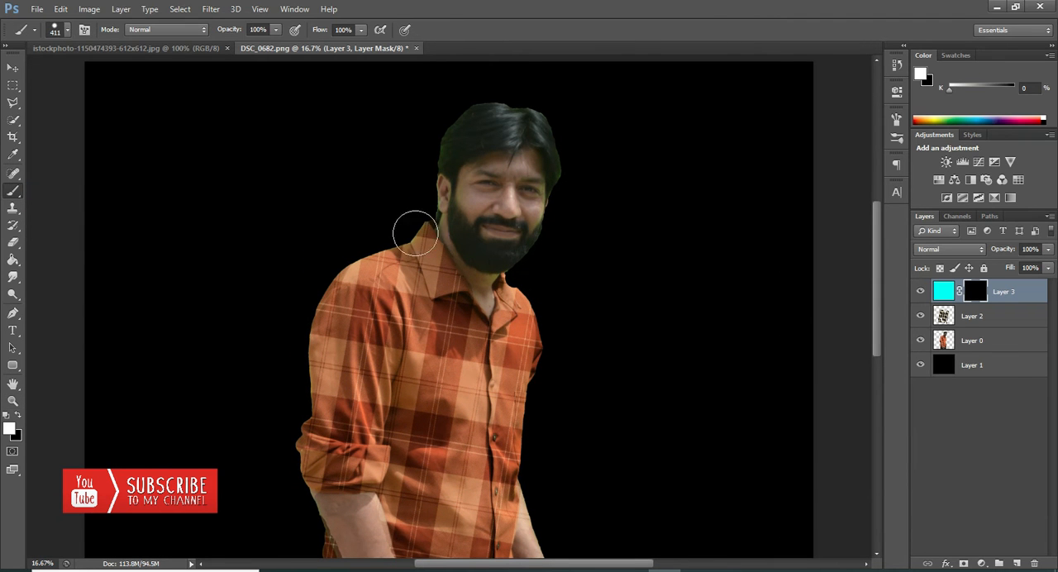
left_click_drag(443, 339, 445, 317)
left_click(60, 9)
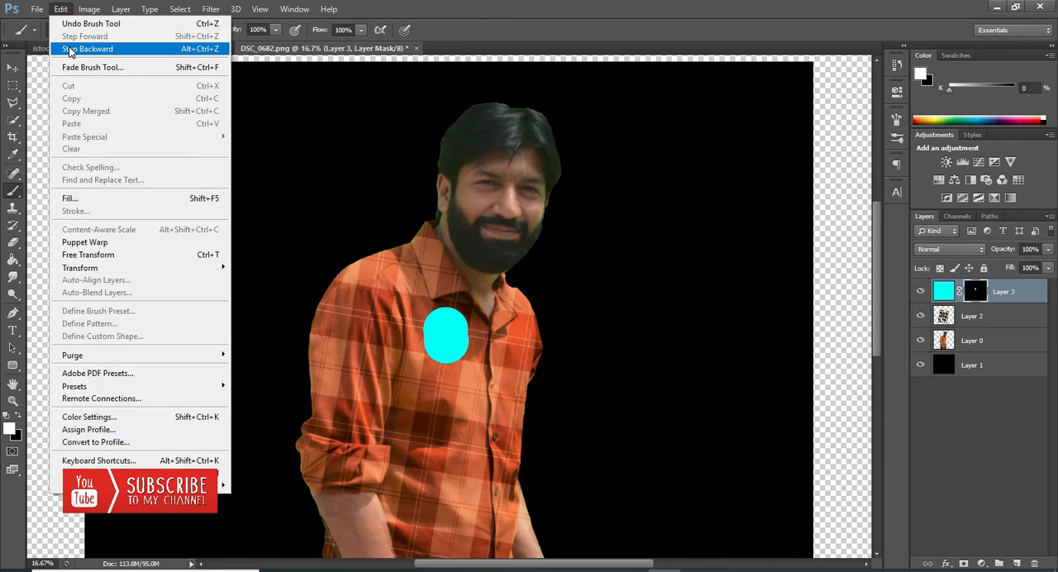
left_click(91, 41)
Step: Set the blending mode of the cyan layer to Color
left_click(931, 251)
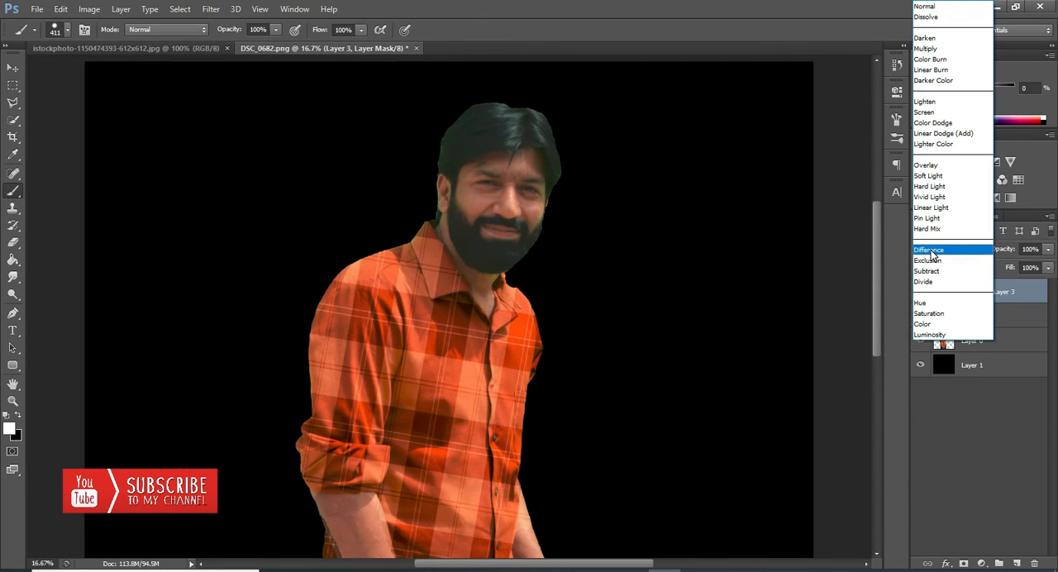
left_click(936, 324)
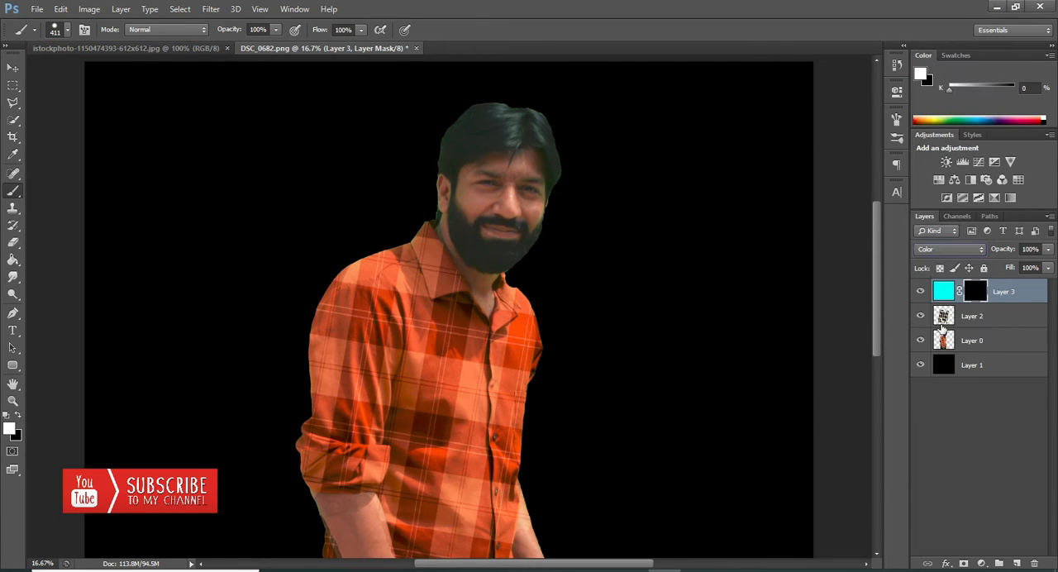
left_click(949, 248)
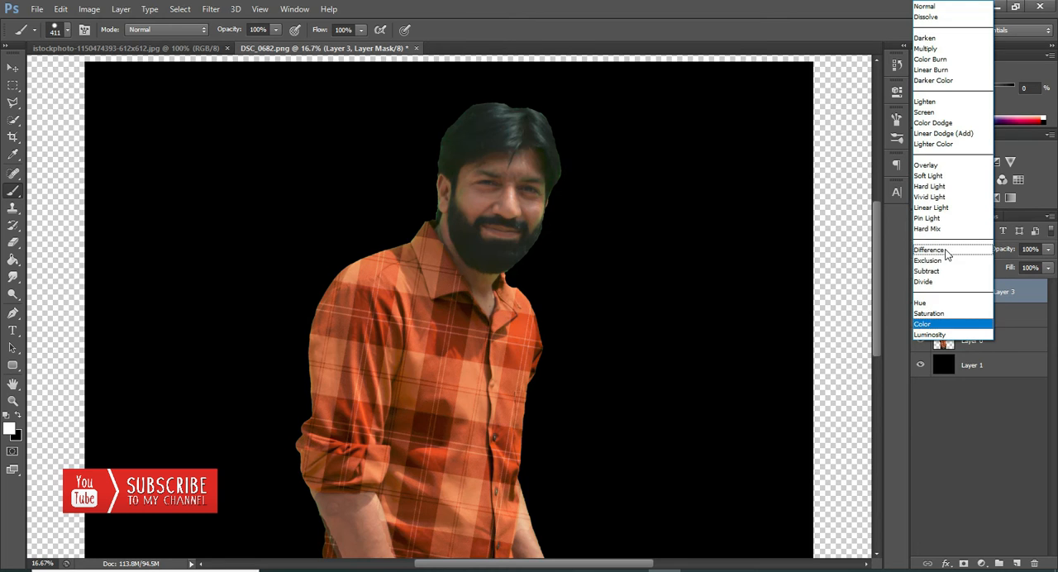
left_click(939, 325)
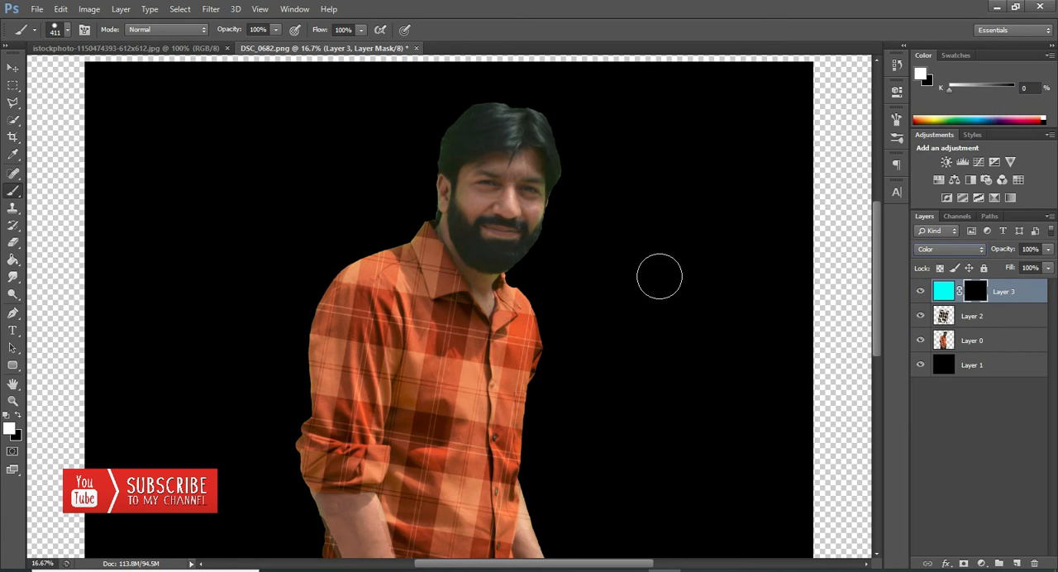
Step: Paint white on the cyan layer's mask over the shirt's collar, chest and the sleeve on the image's left side
left_click(458, 346)
mouse_move(454, 328)
left_mouse_down()
mouse_move(412, 235)
mouse_move(448, 305)
mouse_move(429, 322)
mouse_move(383, 252)
mouse_move(380, 362)
mouse_move(357, 317)
mouse_move(321, 388)
mouse_move(323, 317)
mouse_move(317, 450)
mouse_move(354, 439)
mouse_move(353, 385)
mouse_move(358, 450)
mouse_move(391, 449)
mouse_move(349, 457)
mouse_move(383, 462)
mouse_move(357, 467)
mouse_move(309, 459)
mouse_move(368, 470)
mouse_move(305, 464)
mouse_move(372, 467)
left_mouse_up()
mouse_move(377, 451)
left_mouse_down()
mouse_move(351, 470)
mouse_move(370, 464)
mouse_move(395, 389)
mouse_move(410, 391)
mouse_move(435, 343)
mouse_move(452, 412)
mouse_move(454, 304)
mouse_move(495, 352)
mouse_move(485, 484)
mouse_move(463, 397)
mouse_move(451, 525)
mouse_move(436, 418)
mouse_move(428, 474)
mouse_move(406, 446)
left_mouse_up()
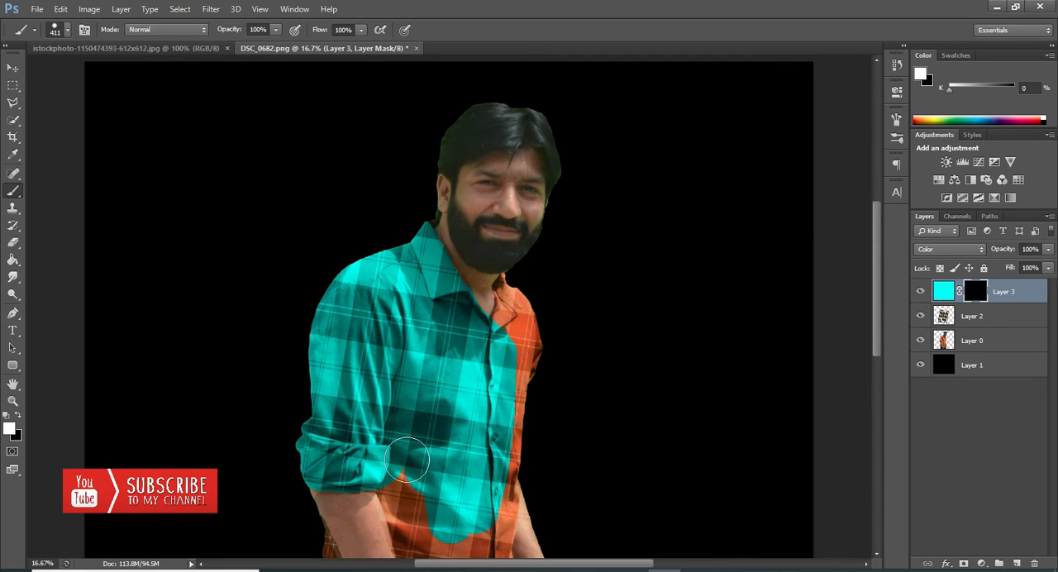
Step: Paint the mask white over the rest of the shirt, including the lower front, far shoulder, cuff, hem and inner collar
scroll(420, 369, "down", 5)
left_click_drag(388, 267, 456, 420)
mouse_move(449, 353)
left_mouse_down()
mouse_move(461, 313)
mouse_move(472, 312)
mouse_move(479, 359)
mouse_move(484, 267)
left_mouse_up()
mouse_move(496, 217)
left_mouse_down()
mouse_move(538, 130)
mouse_move(524, 94)
mouse_move(511, 145)
mouse_move(527, 124)
mouse_move(519, 103)
left_mouse_up()
mouse_move(514, 213)
left_mouse_down()
mouse_move(475, 427)
mouse_move(483, 454)
mouse_move(457, 446)
mouse_move(425, 356)
mouse_move(430, 347)
mouse_move(454, 430)
mouse_move(471, 446)
mouse_move(485, 389)
mouse_move(524, 438)
mouse_move(496, 450)
left_mouse_up()
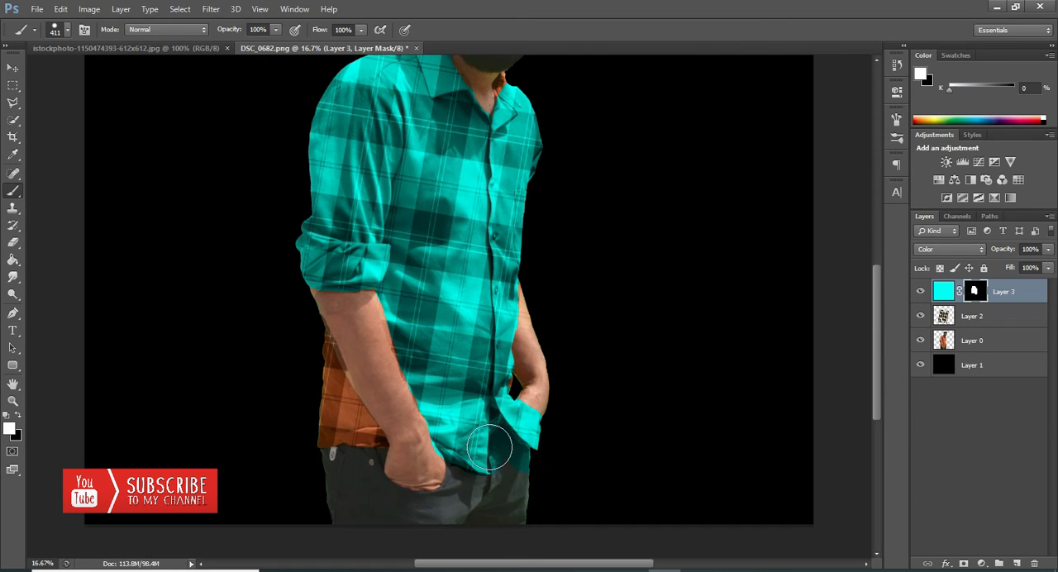
mouse_move(290, 314)
left_mouse_down()
mouse_move(366, 446)
mouse_move(323, 434)
mouse_move(314, 420)
left_mouse_up()
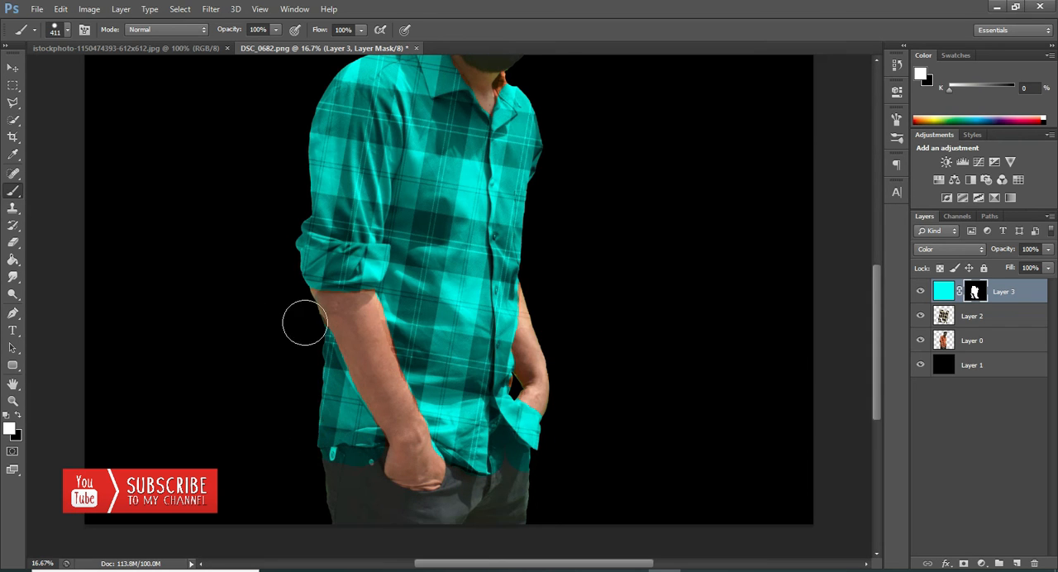
scroll(585, 226, "up", 2)
scroll(586, 227, "up", 1)
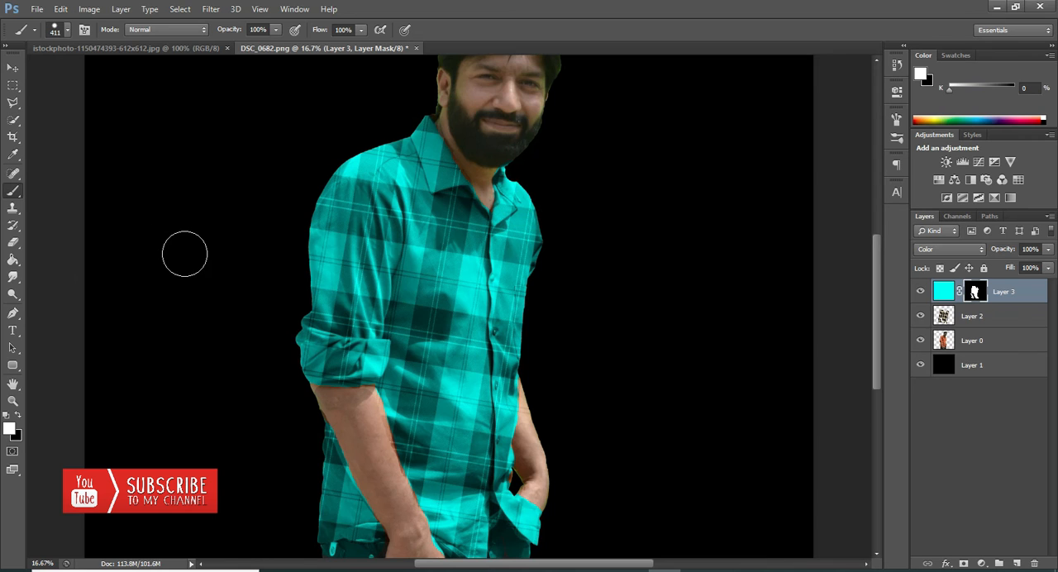
Step: Paint black on the mask to remove the cyan tint from the trousers below the shirt hem on both sides
scroll(215, 264, "down", 4)
scroll(256, 281, "down", 1)
left_click(14, 243)
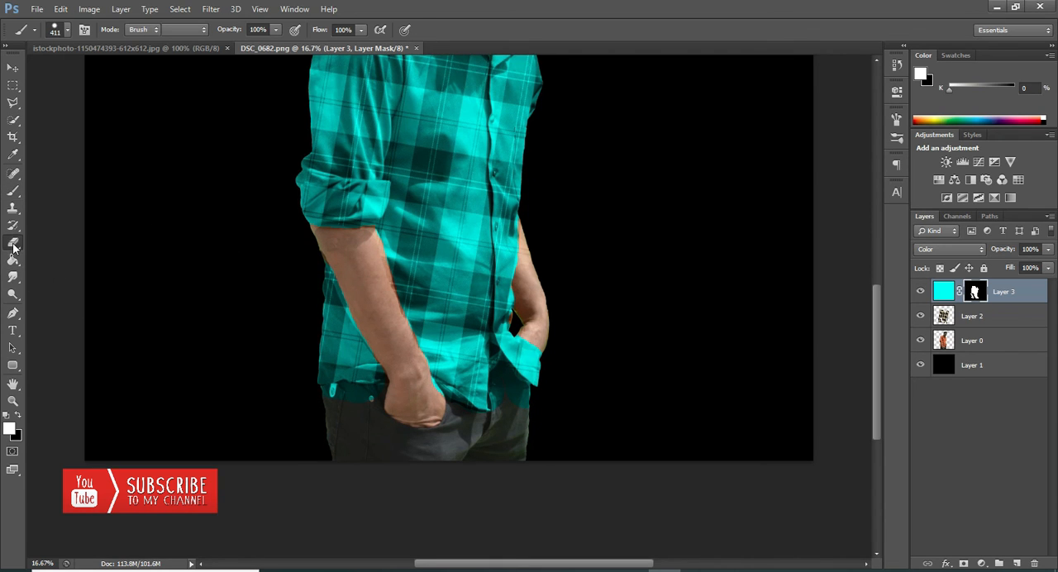
left_click(12, 191)
left_click(19, 416)
mouse_move(315, 368)
left_mouse_down()
mouse_move(306, 404)
mouse_move(362, 405)
left_mouse_up()
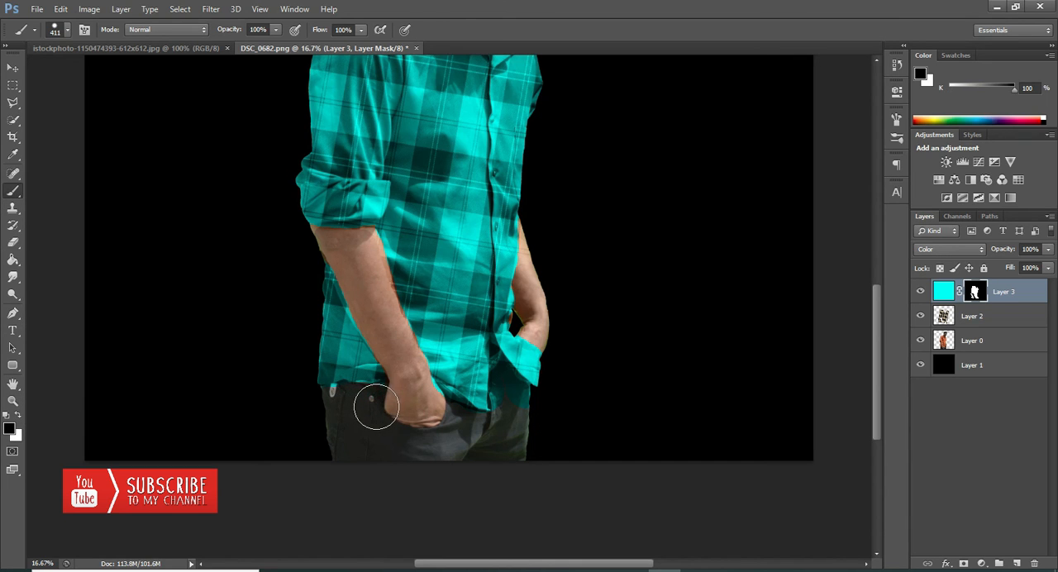
mouse_move(523, 415)
left_mouse_down()
mouse_move(517, 397)
mouse_move(514, 417)
left_mouse_up()
Step: Reduce the brush size to 83 px and mask out the cyan in the gap between the shirt's front edge and the cuff
right_click(525, 373)
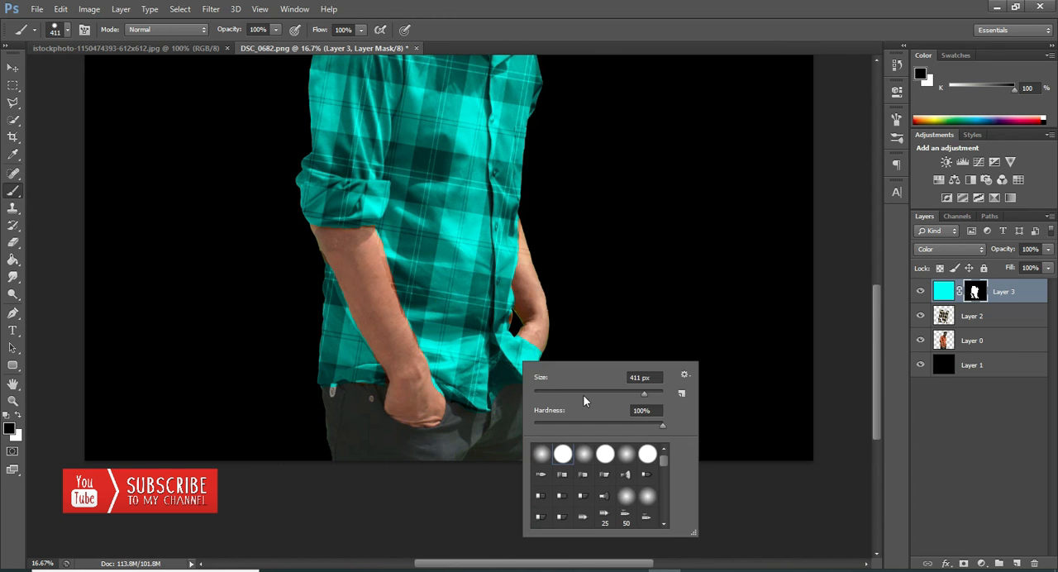
key("Return")
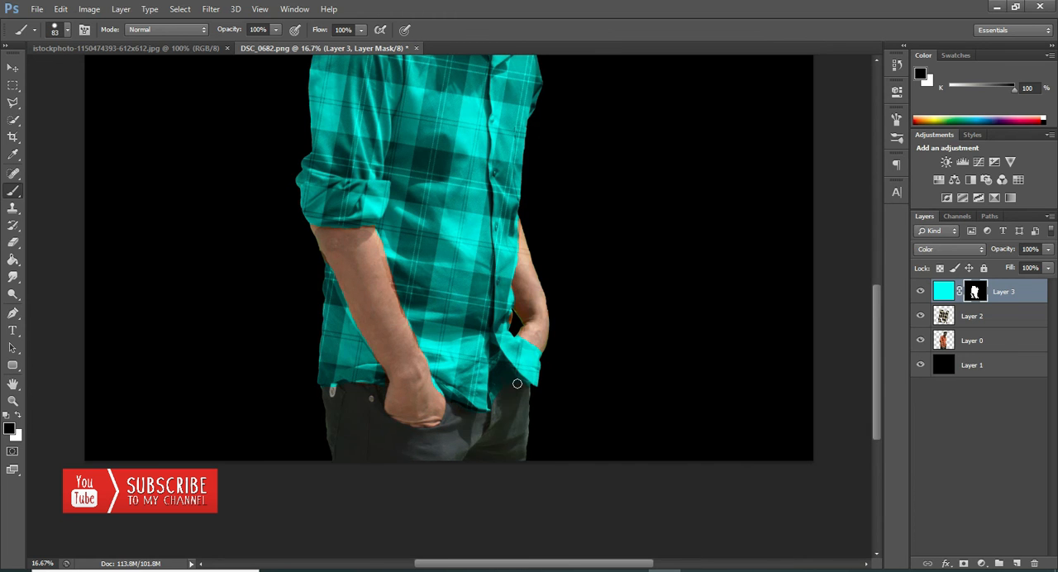
left_click_drag(494, 350, 488, 413)
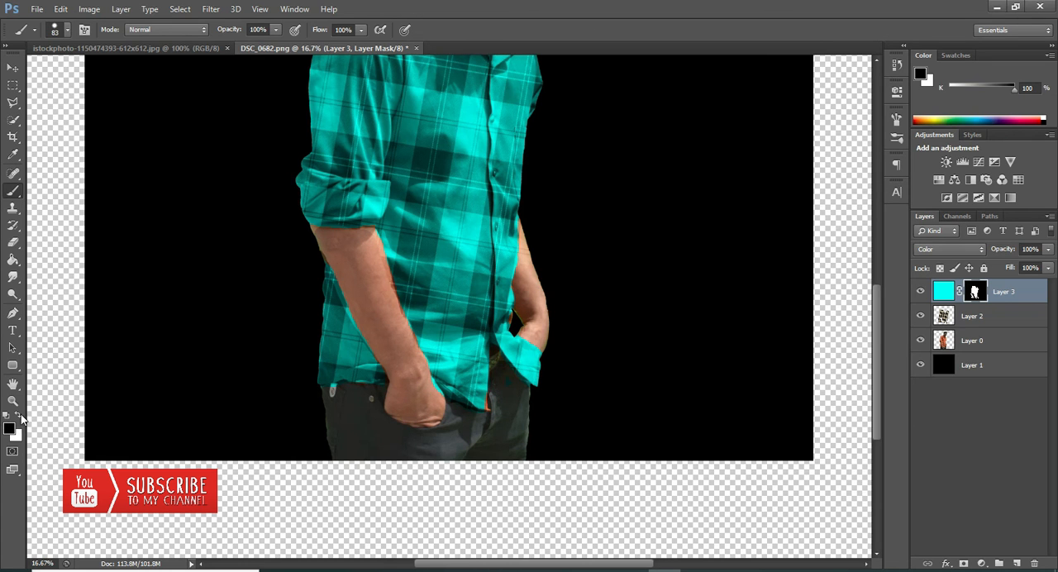
Step: Switch to white and restore the cyan on the shirt's front hem corner and along the edge beside the forearm
key("x")
left_click_drag(473, 388, 486, 408)
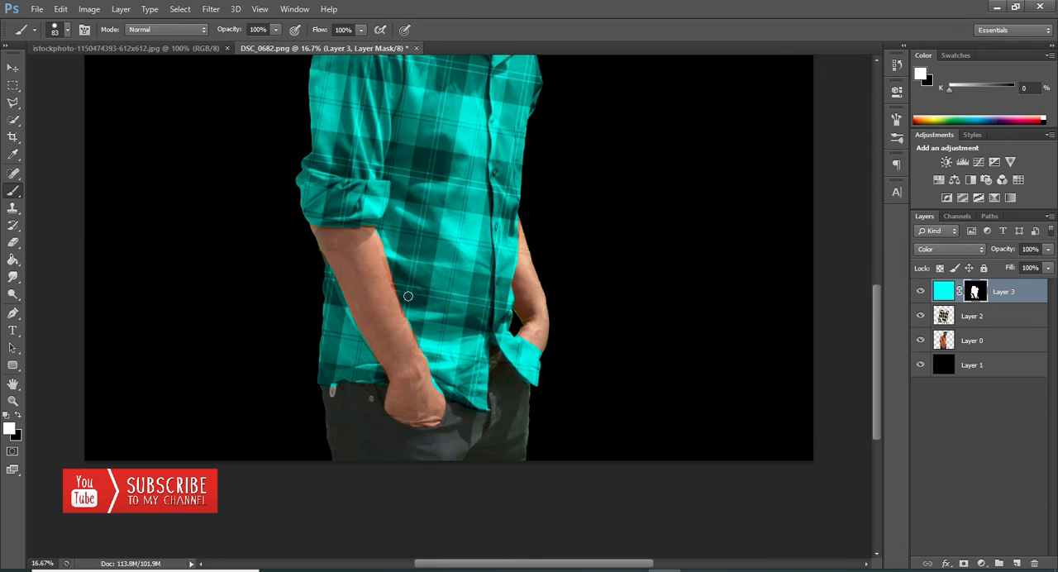
scroll(408, 296, "up", 4)
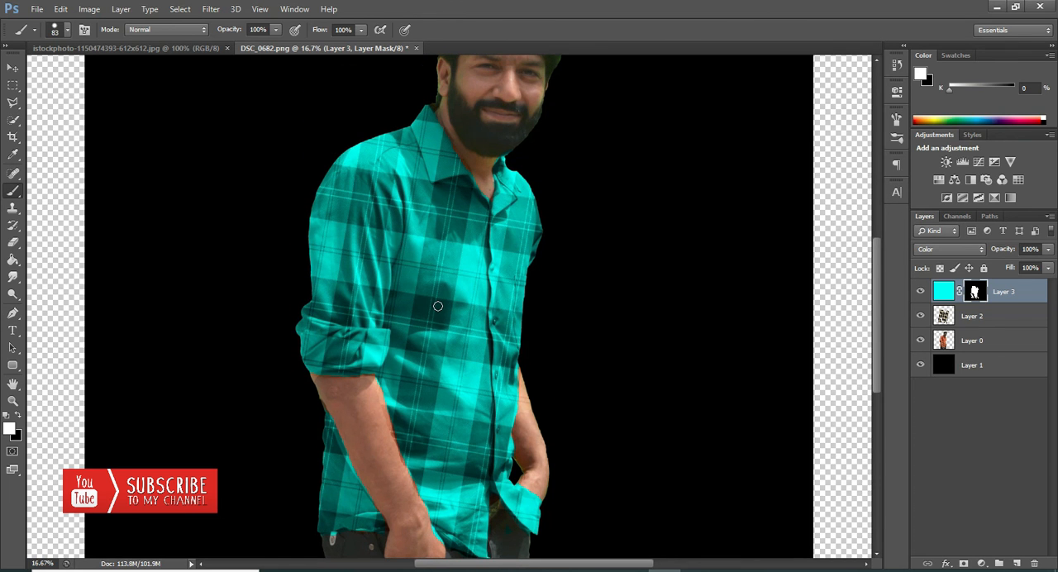
scroll(438, 306, "down", 2)
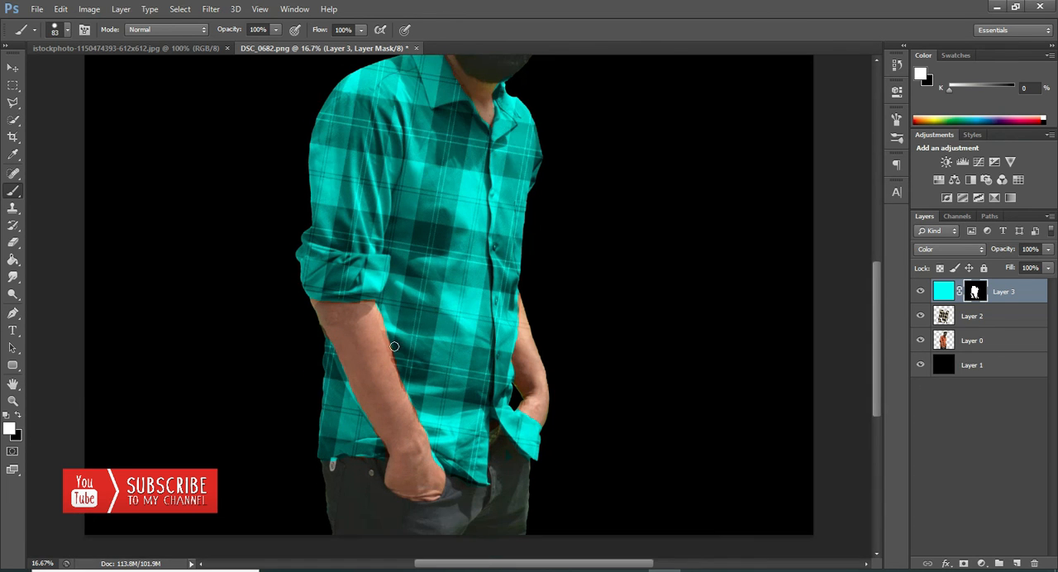
left_click_drag(395, 347, 422, 402)
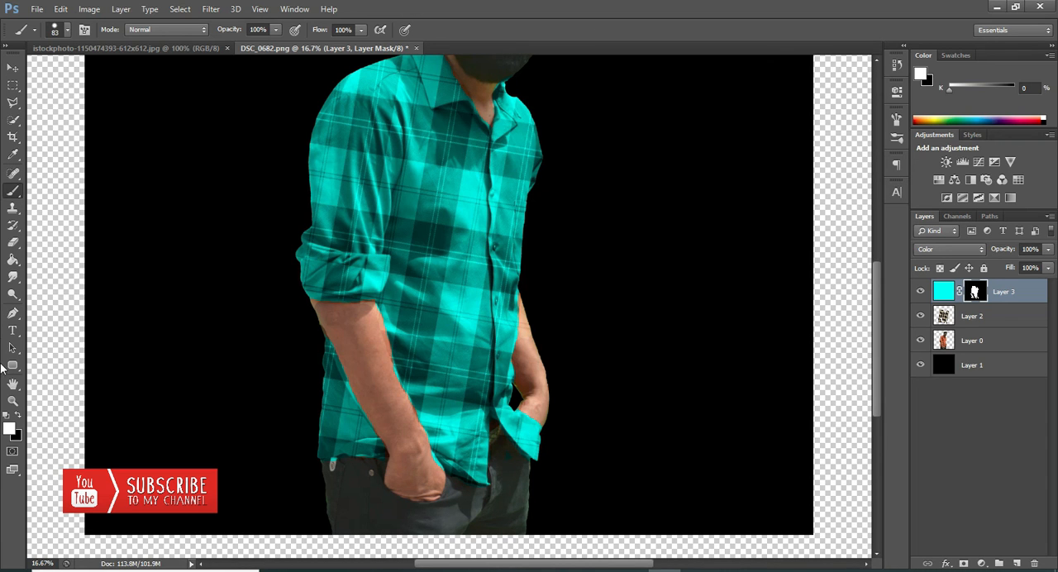
left_click(18, 416)
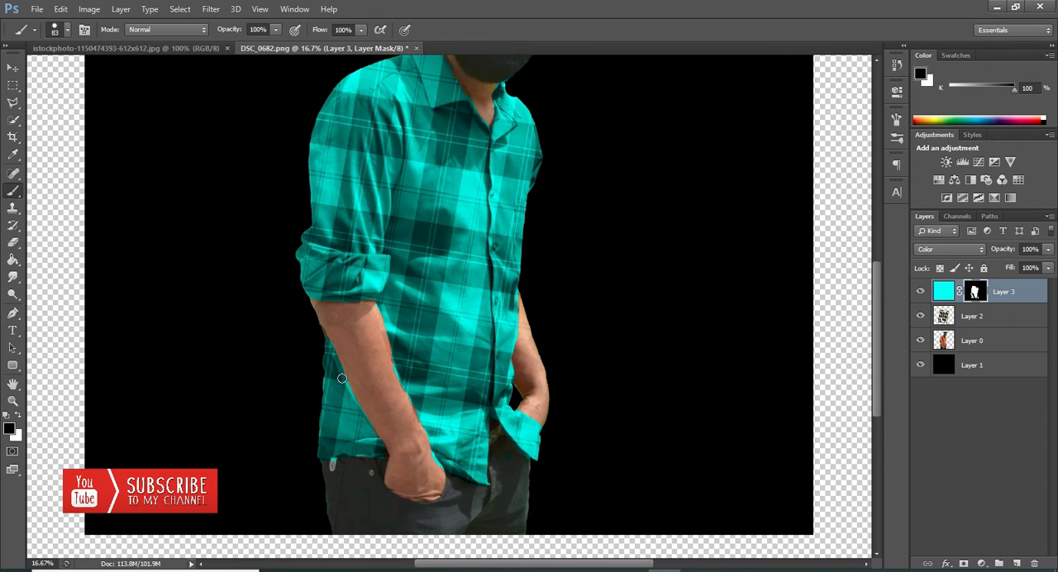
left_click_drag(342, 377, 350, 394)
left_click(61, 9)
left_click(82, 49)
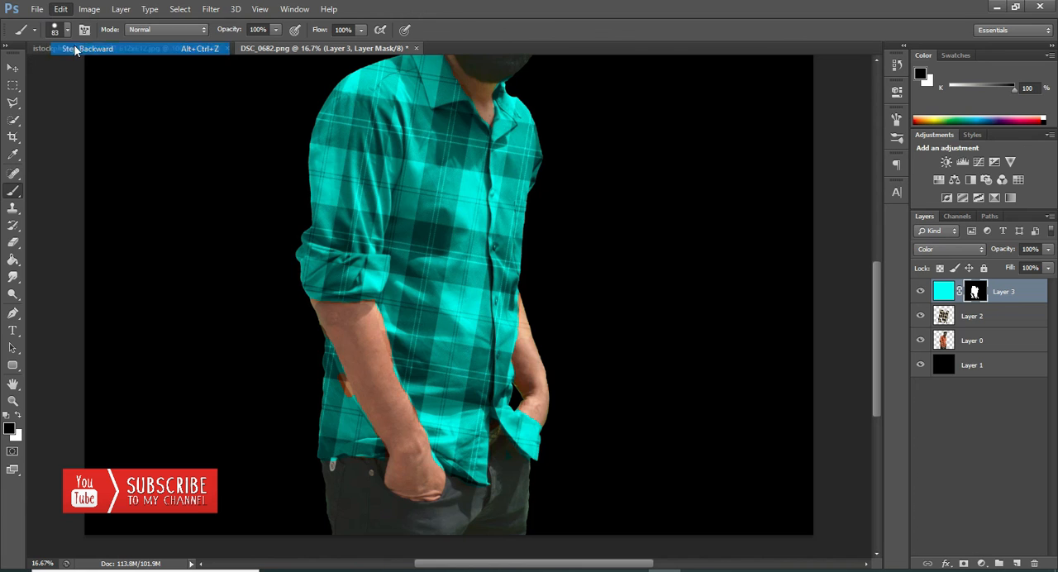
left_click_drag(396, 357, 404, 383)
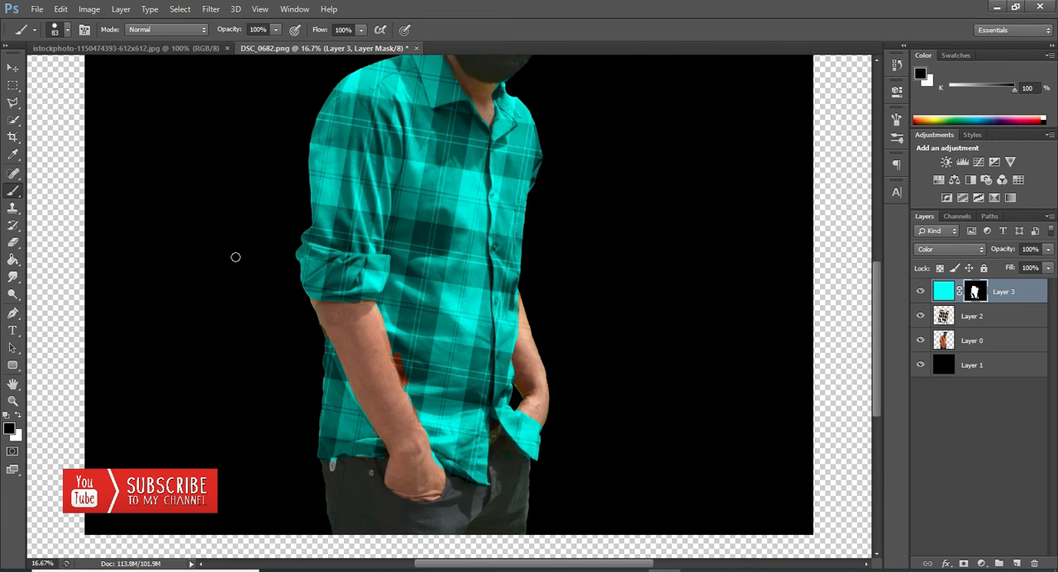
left_click(59, 9)
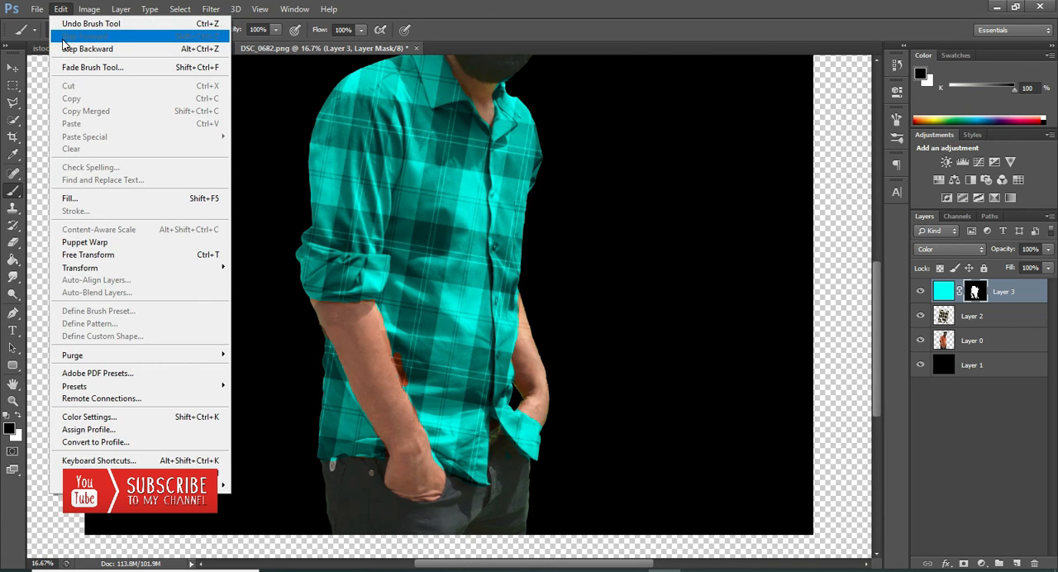
left_click(79, 49)
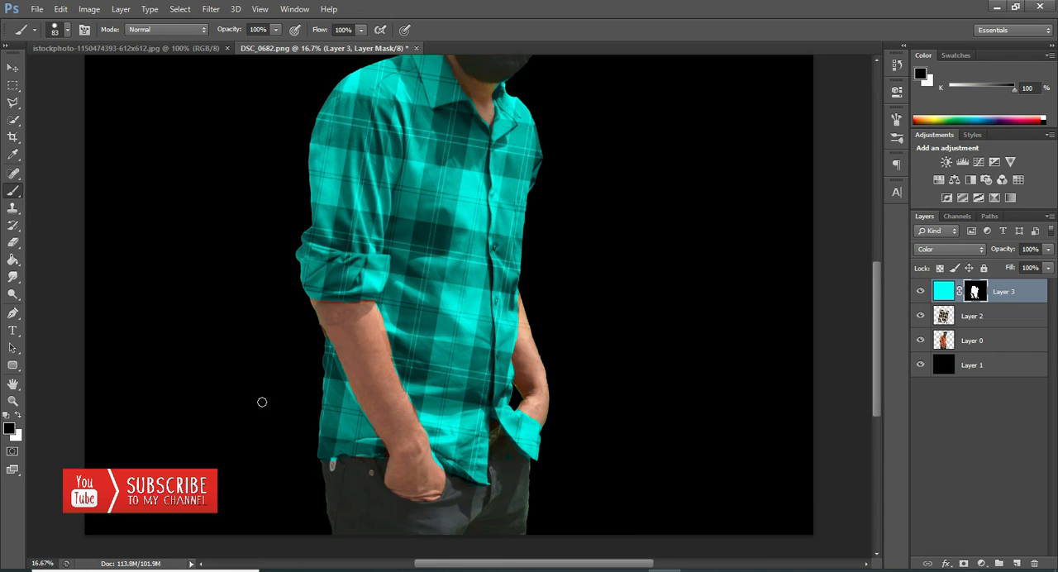
Step: Zoom out to review the recolored shirt on the whole figure
left_click(13, 401)
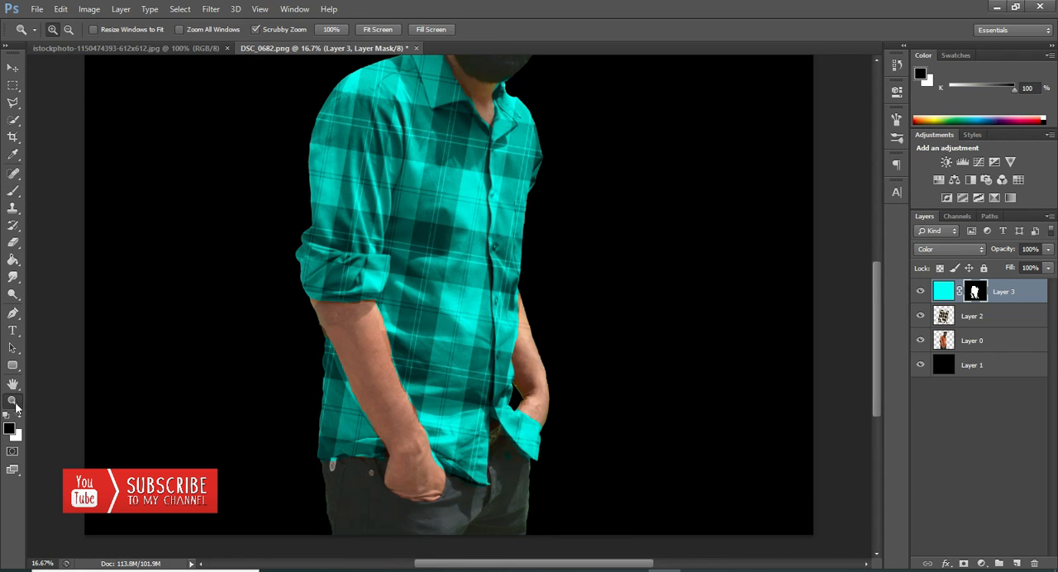
left_click(68, 34)
left_click(459, 235)
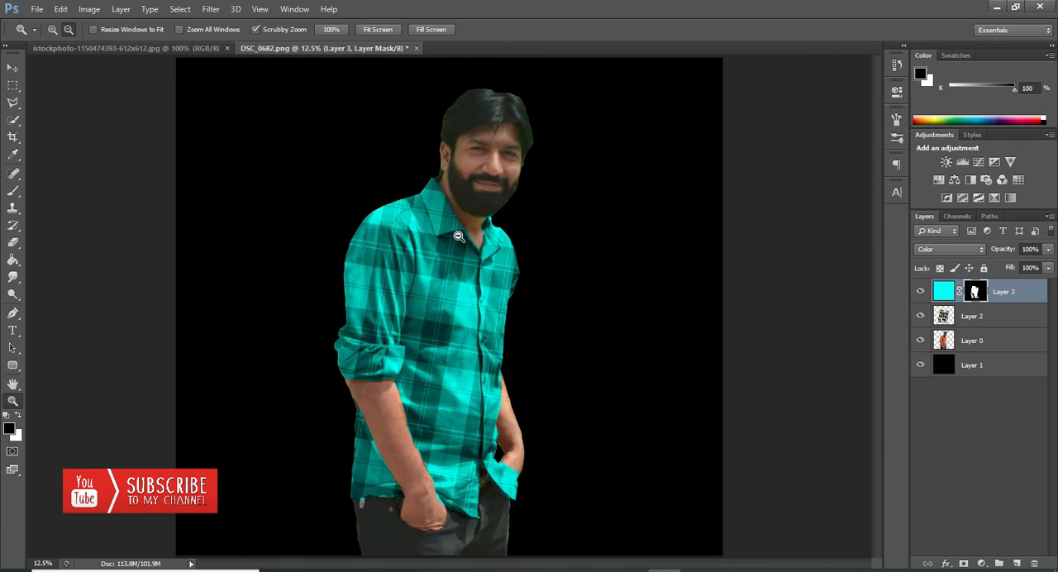
left_click(463, 234)
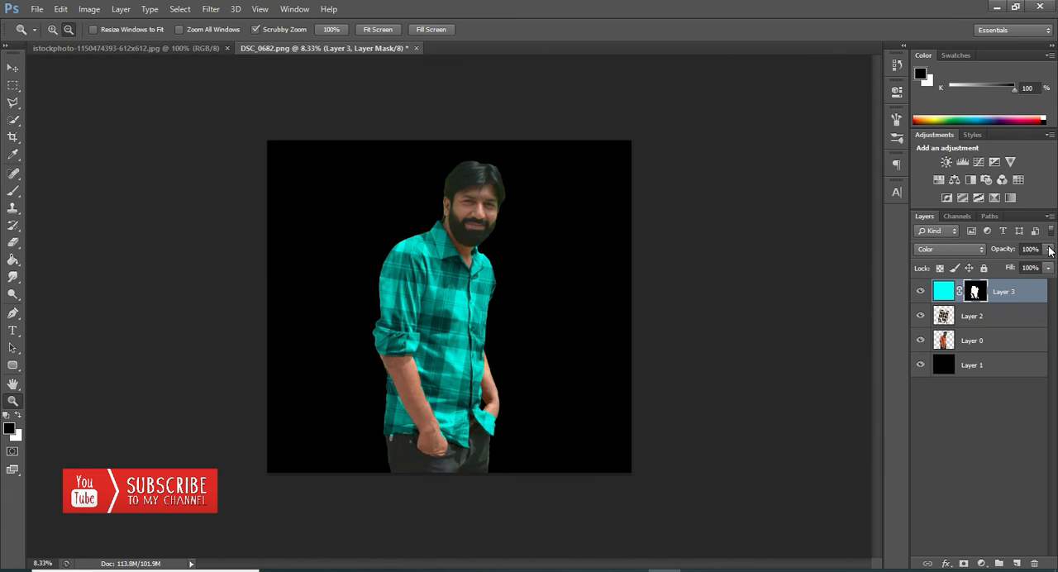